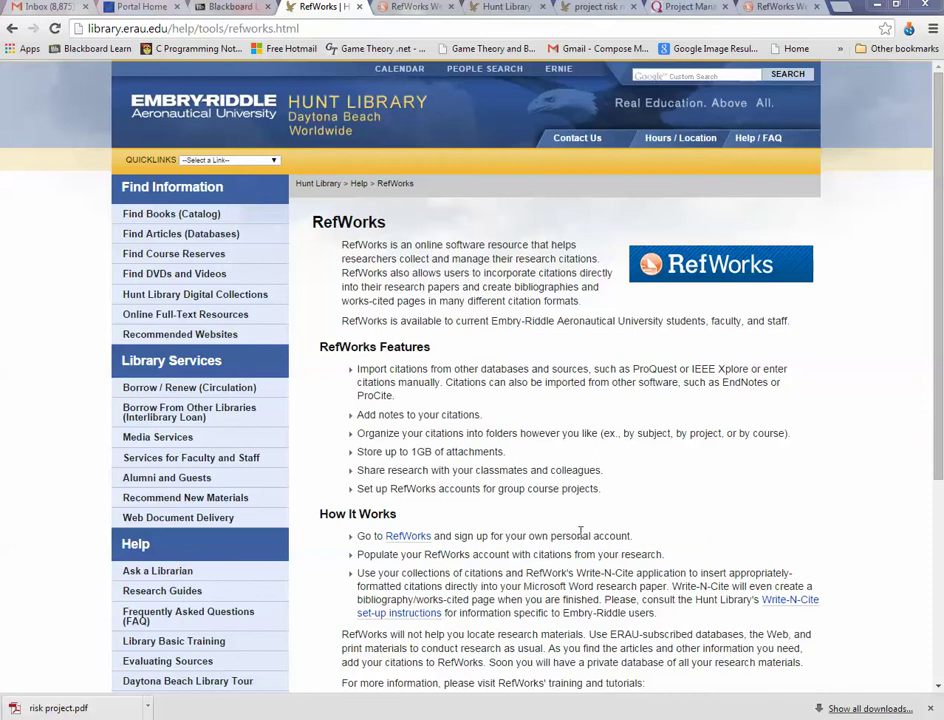
Step: Bring up the Management execution folder window and launch NVivo to its Welcome screen
click(105, 716)
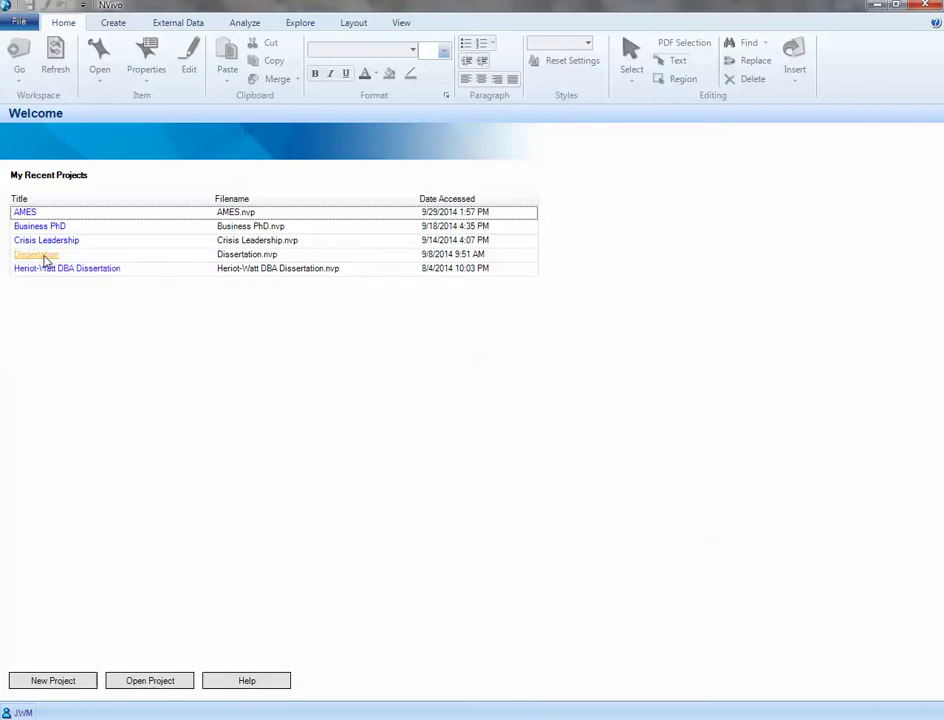
Step: Open the Dissertation project and select the Leybourne 2007, Andersen 2006 and Tatikonda Rodenthal 2000 sources
click(44, 256)
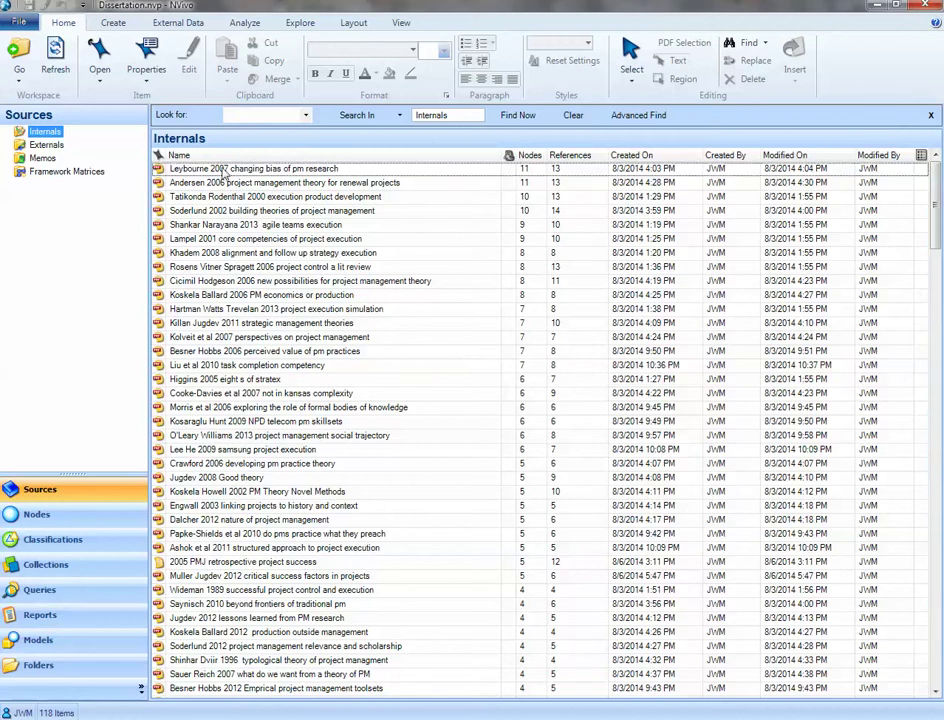
click(225, 168)
click(219, 182)
click(230, 197)
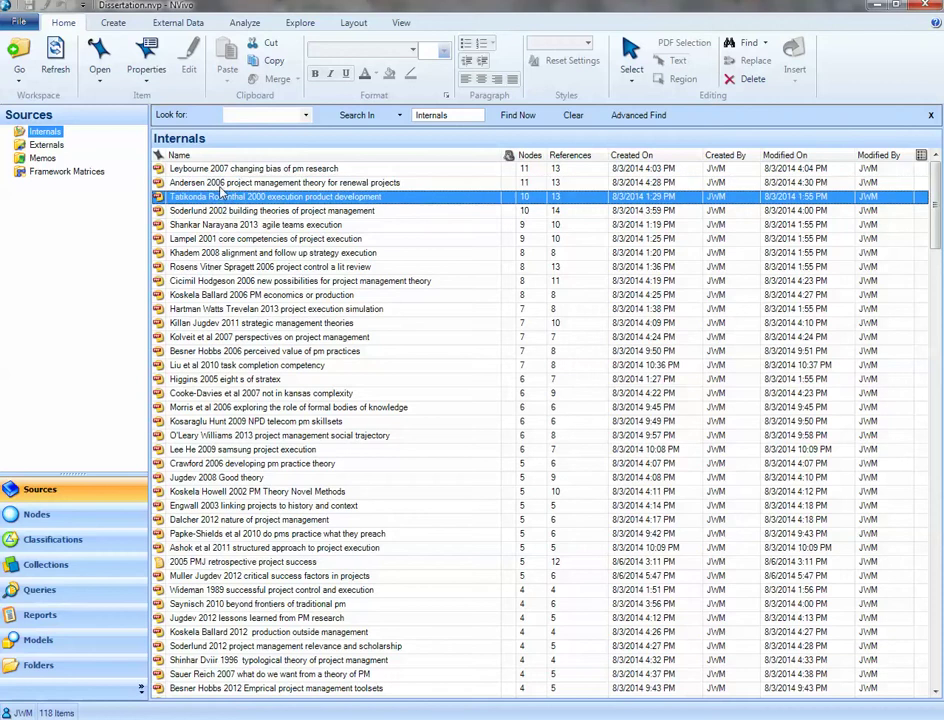
click(200, 168)
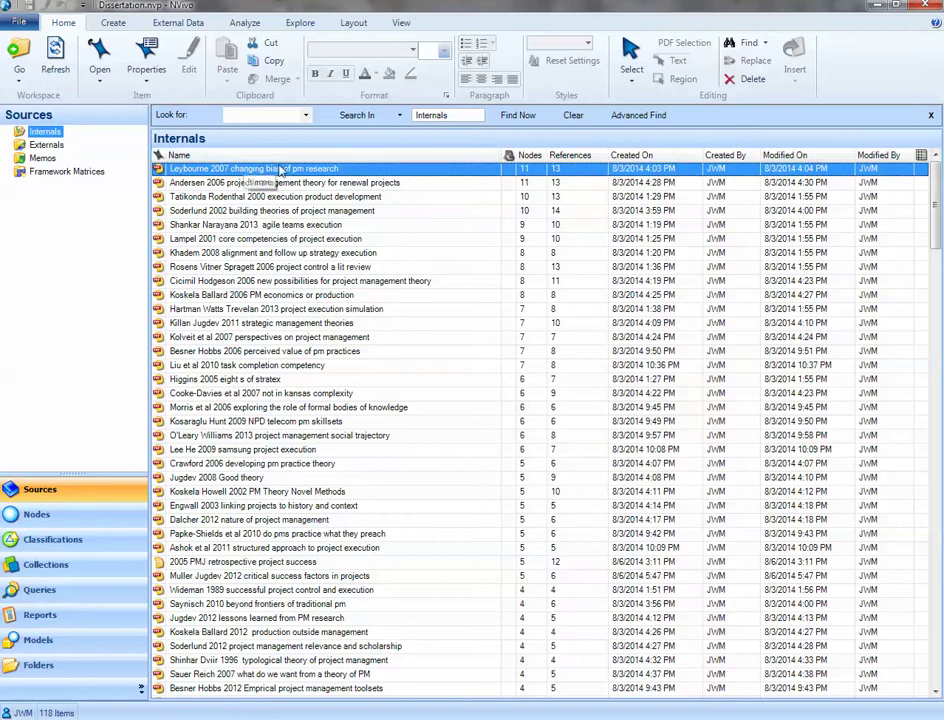
Step: Import the risk project PDF as an internal source via External Data > PDFs
click(120, 23)
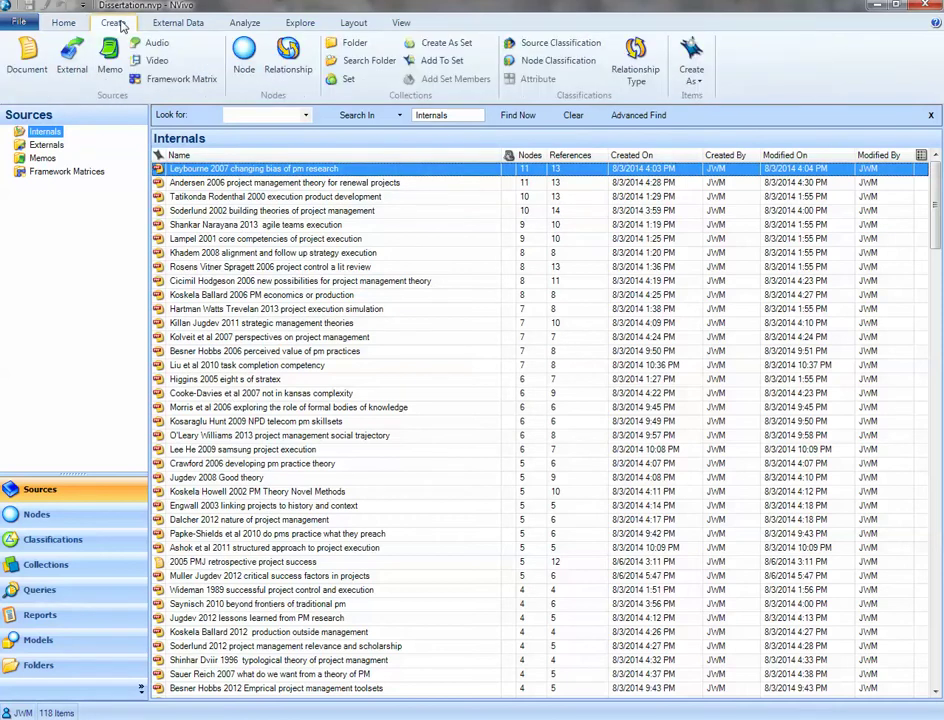
click(188, 24)
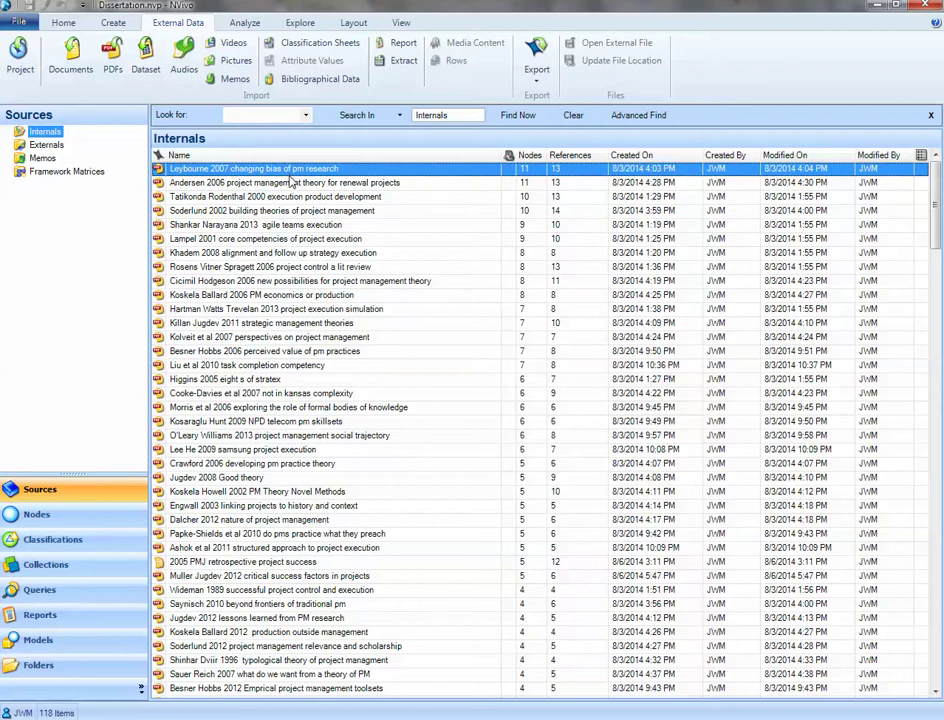
click(116, 64)
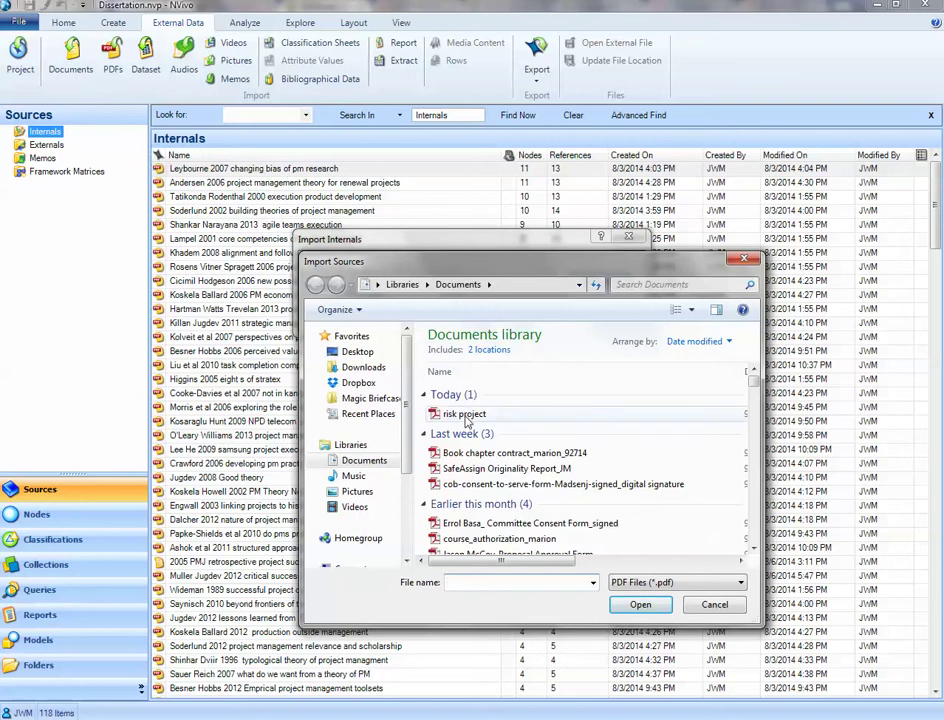
double_click(465, 415)
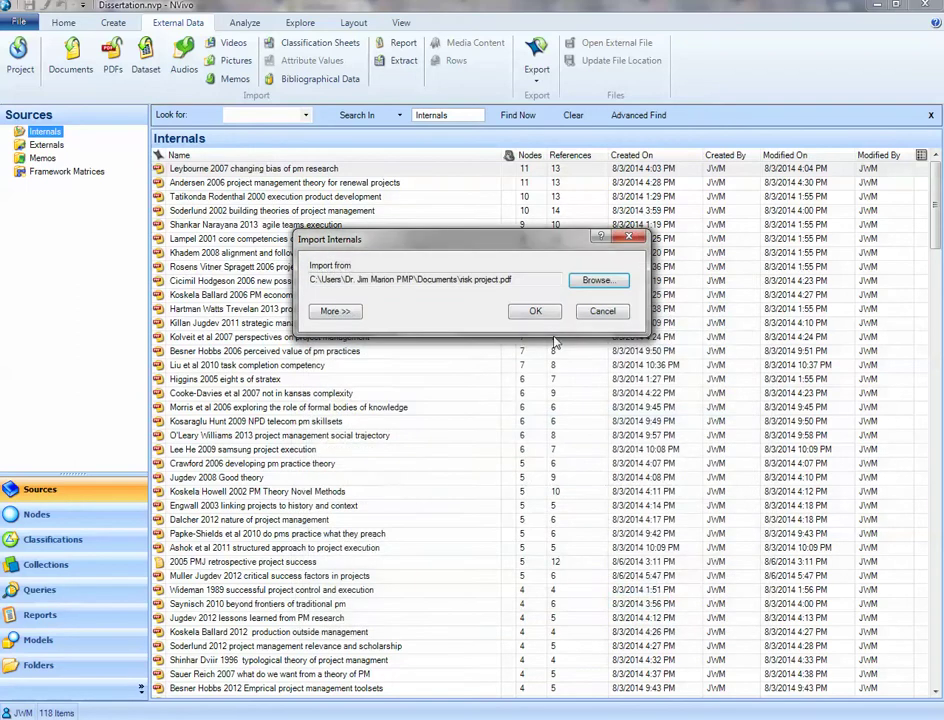
click(538, 311)
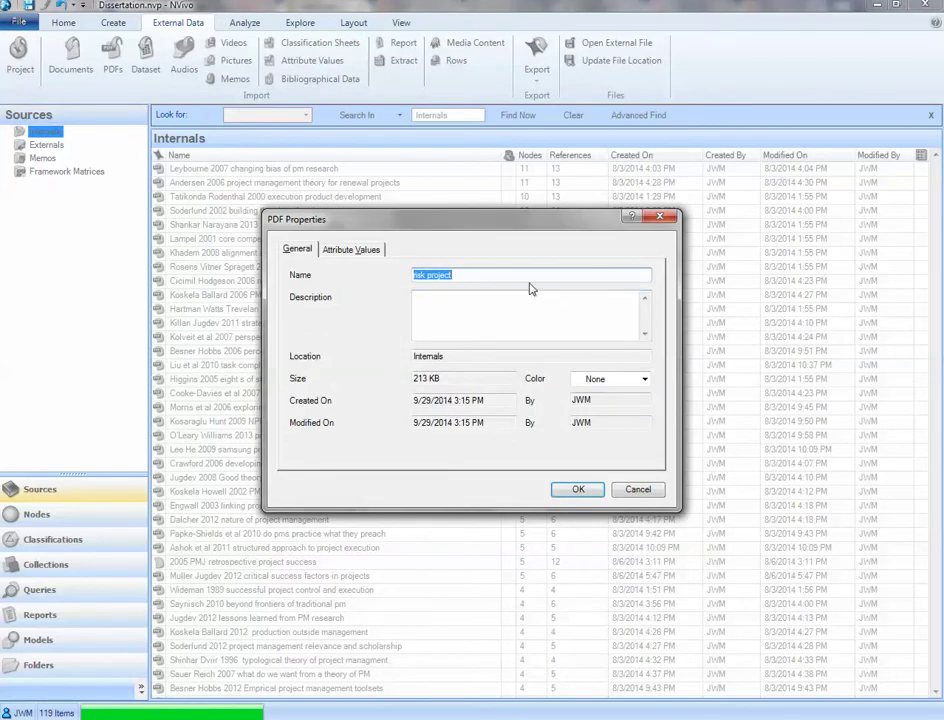
Step: Set the risk project PDF's classification to PM Practice in its Attribute Values
click(371, 250)
click(640, 275)
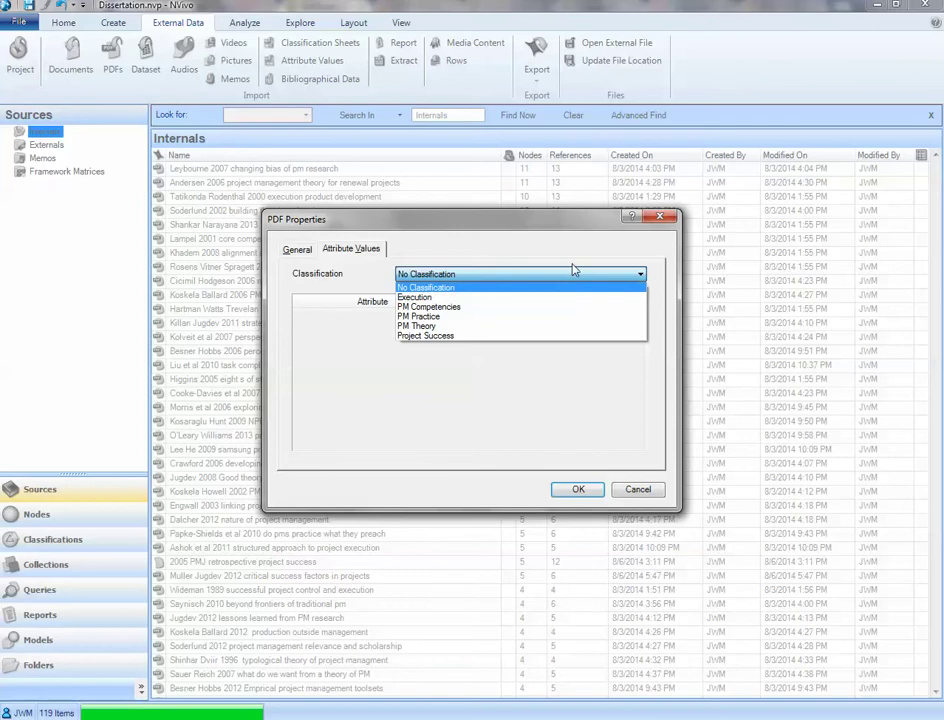
click(497, 307)
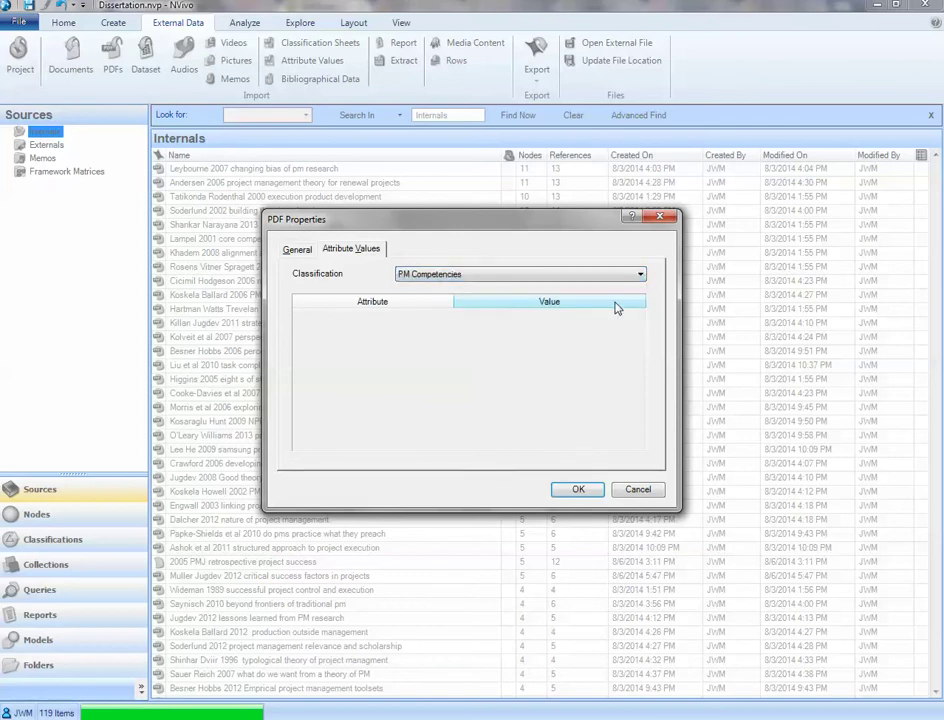
click(640, 274)
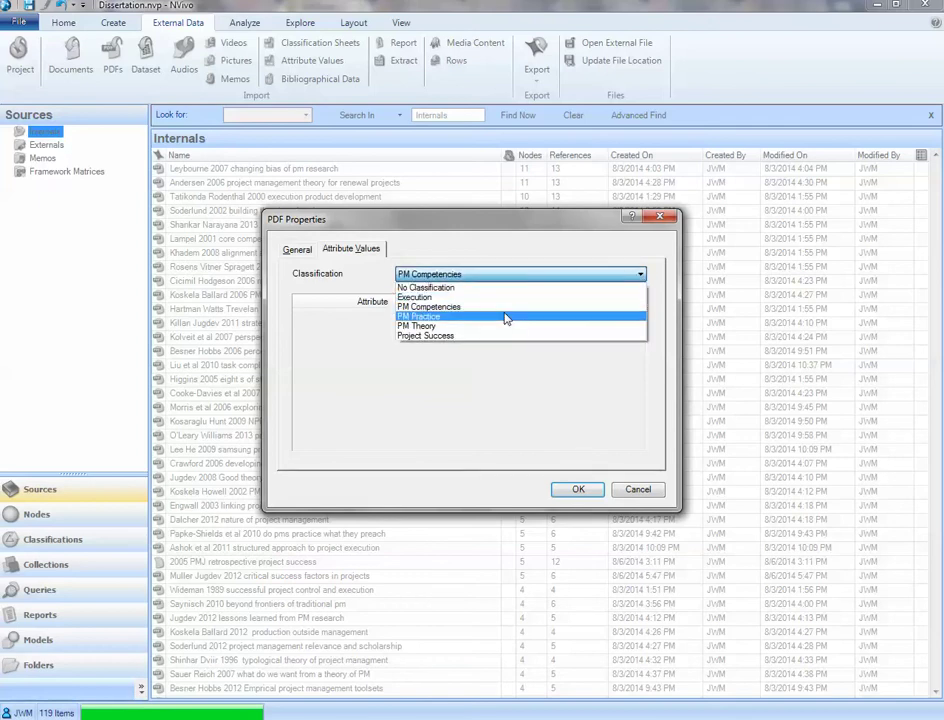
click(506, 317)
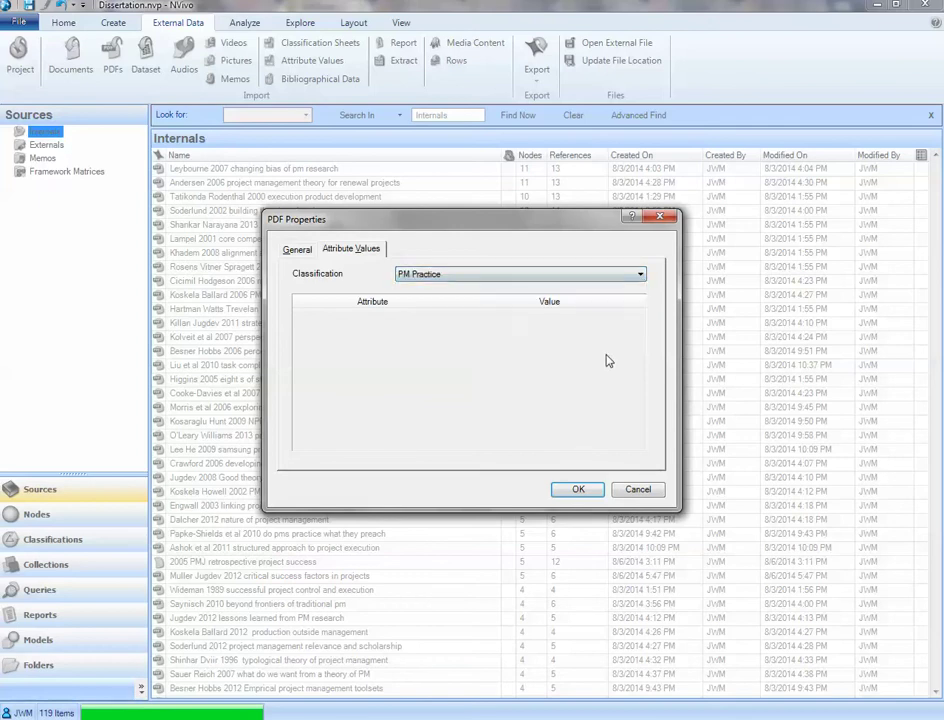
click(580, 491)
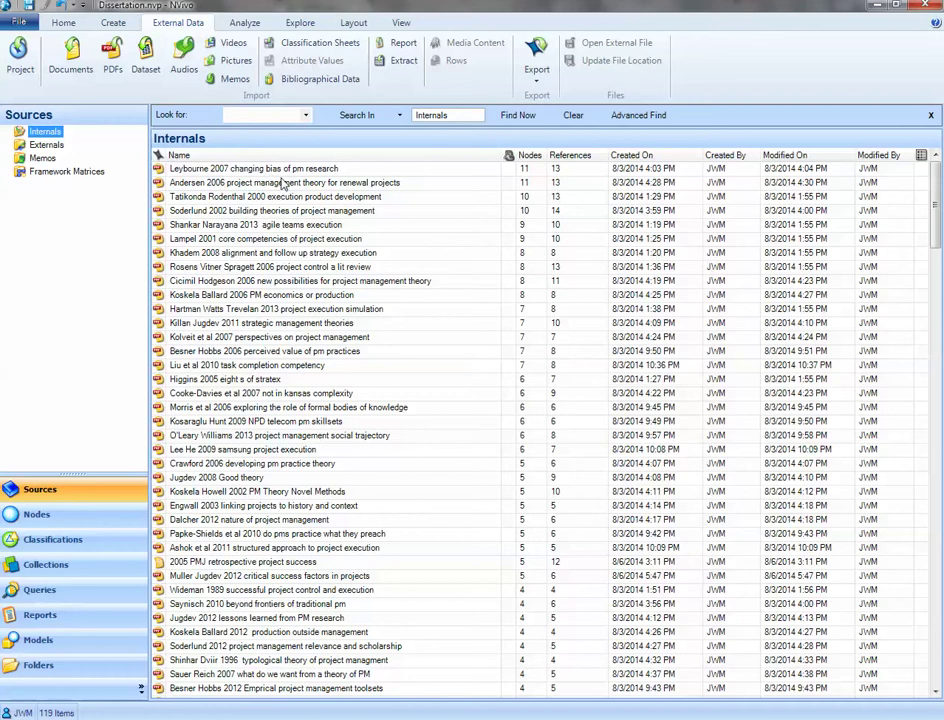
Step: Open the Leybourne 2007 source and scroll through its PDF text
double_click(257, 170)
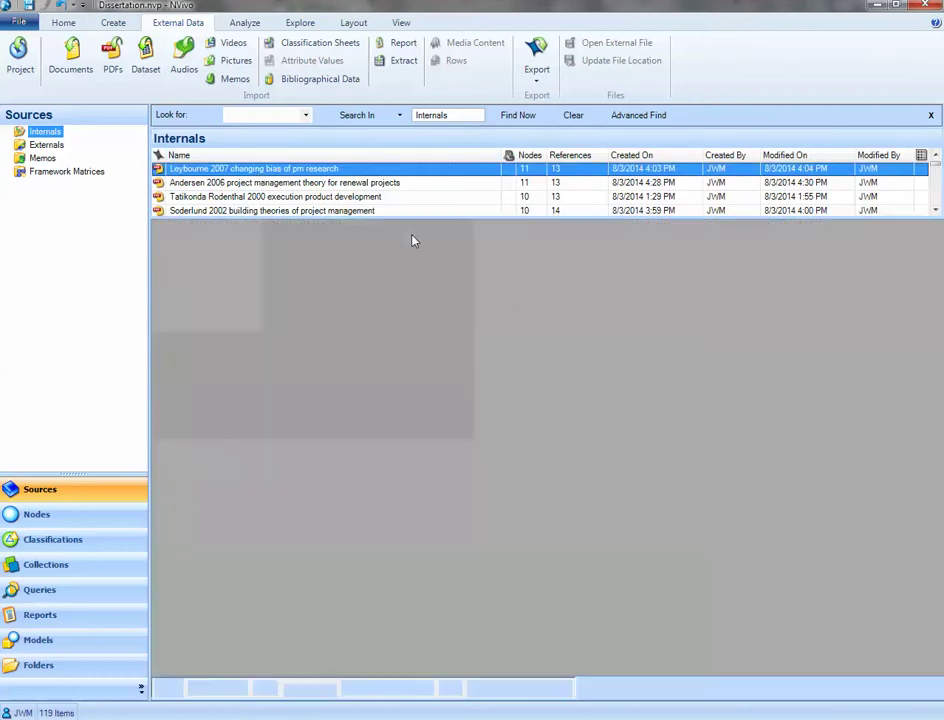
scroll(712, 398, down, 5)
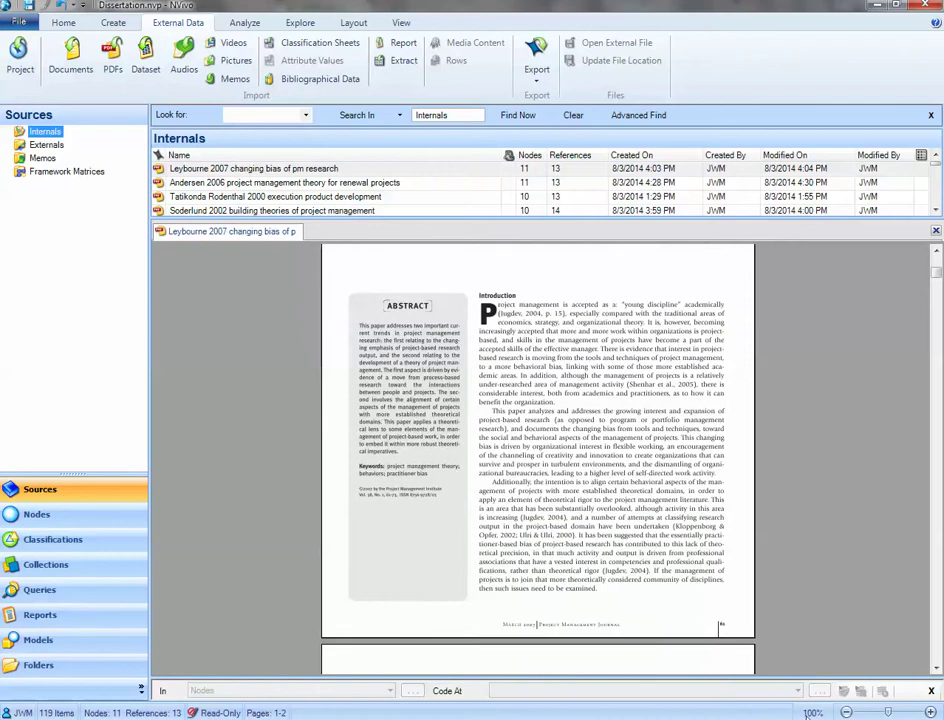
scroll(690, 525, up, 4)
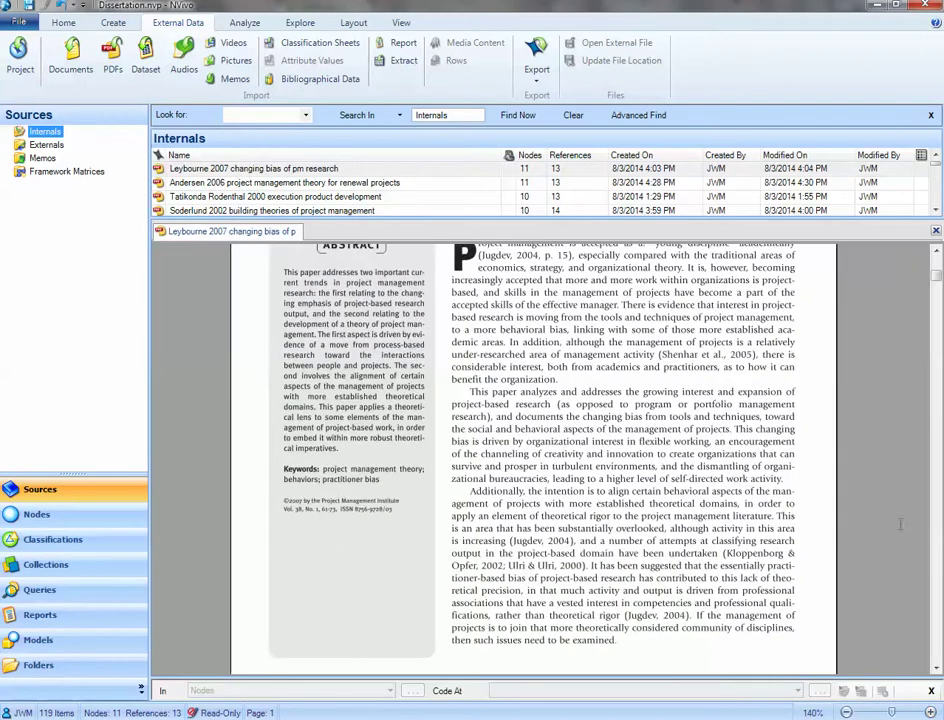
scroll(842, 491, up, 1)
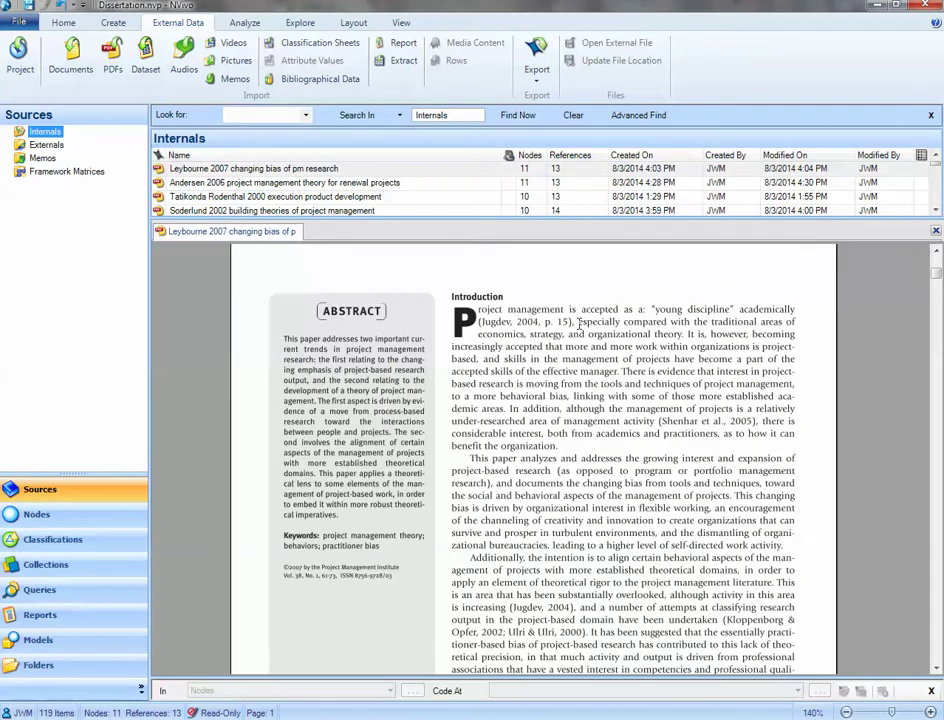
Step: Select part of the introduction, browse the Code At node list, then clear the selection
drag(576, 322, 794, 371)
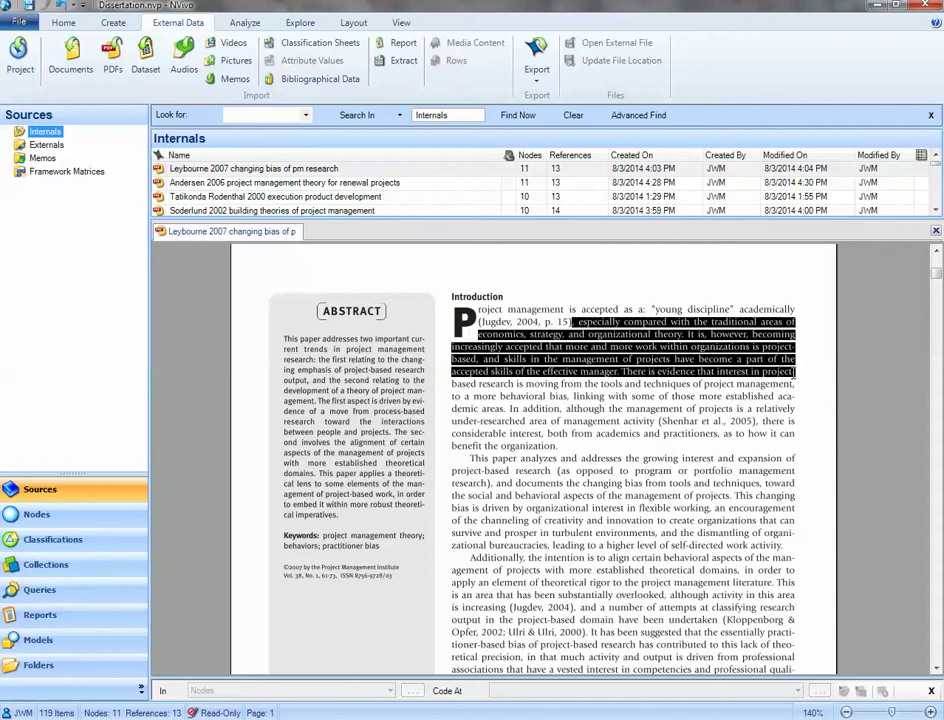
click(797, 691)
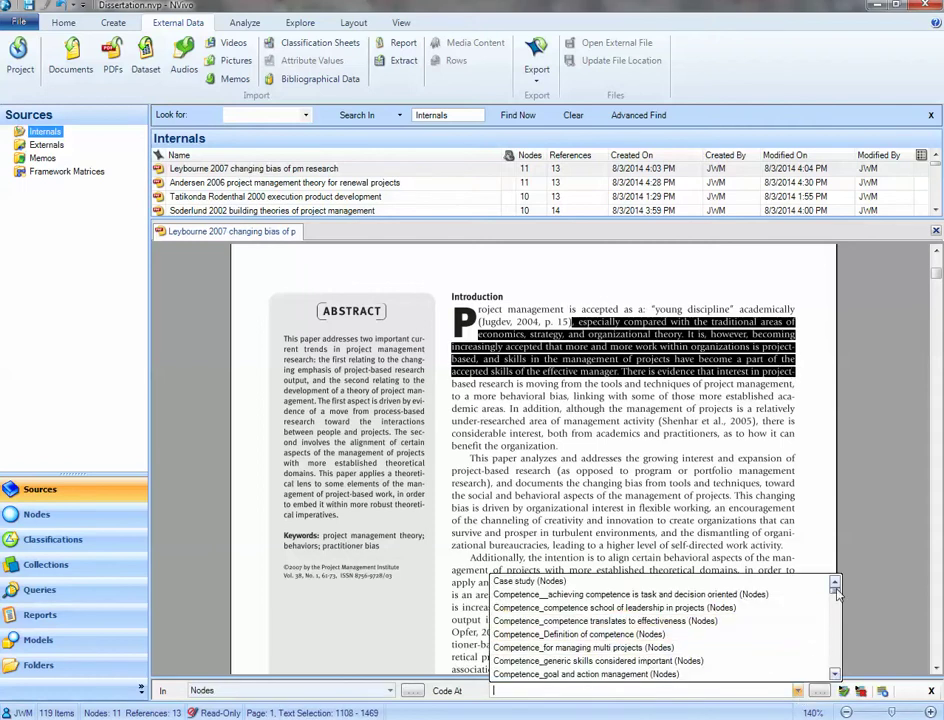
drag(838, 594, 835, 665)
click(876, 607)
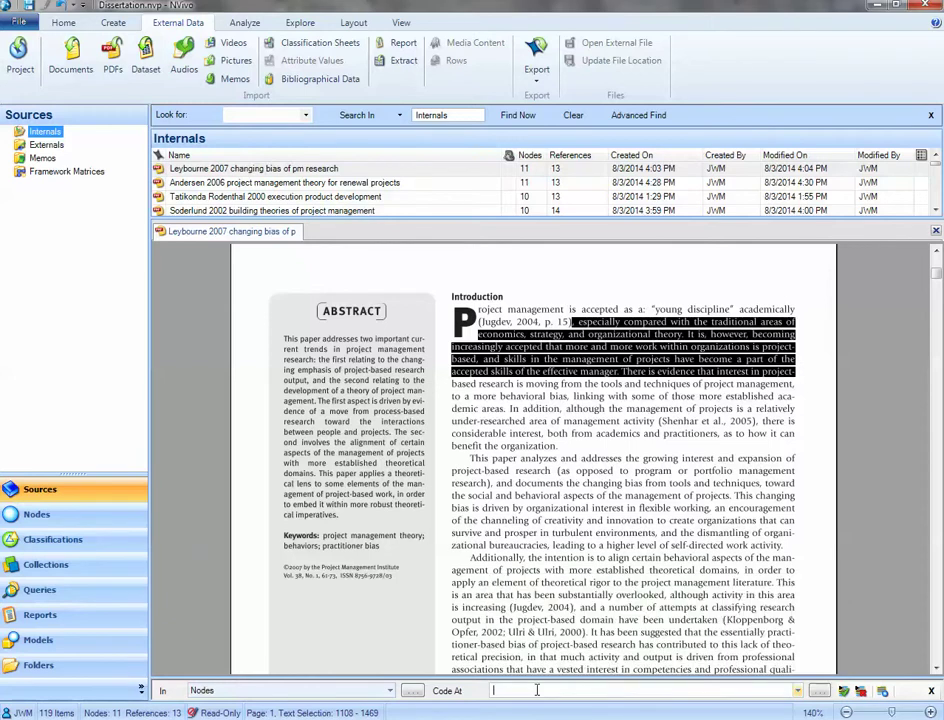
click(424, 410)
Step: Code the words 'This paper analyzes' at a new node named analysis
drag(471, 452, 565, 463)
click(538, 689)
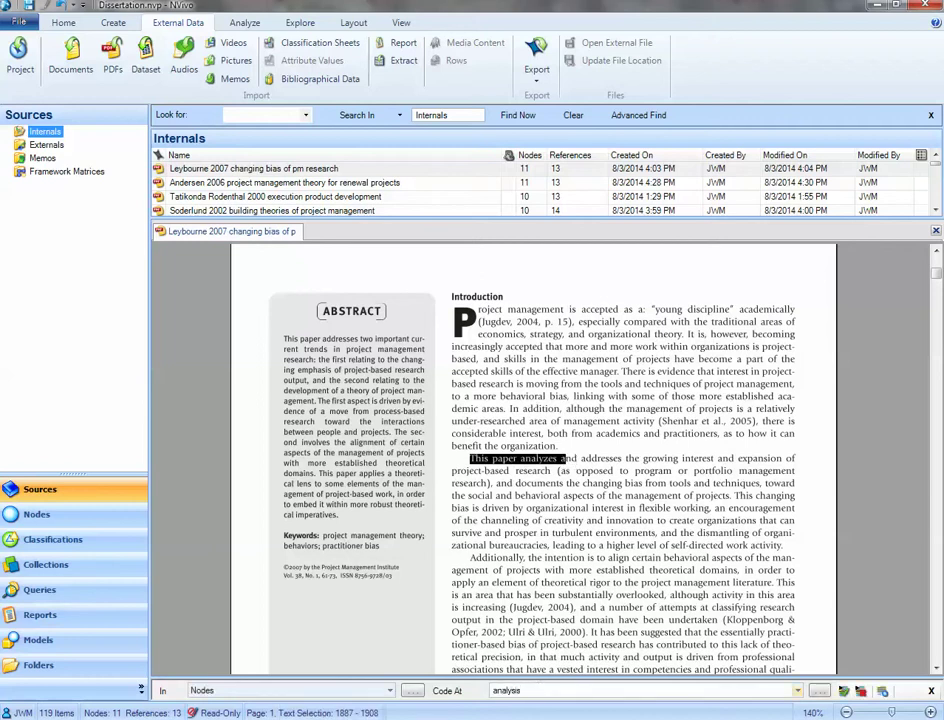
key(Return)
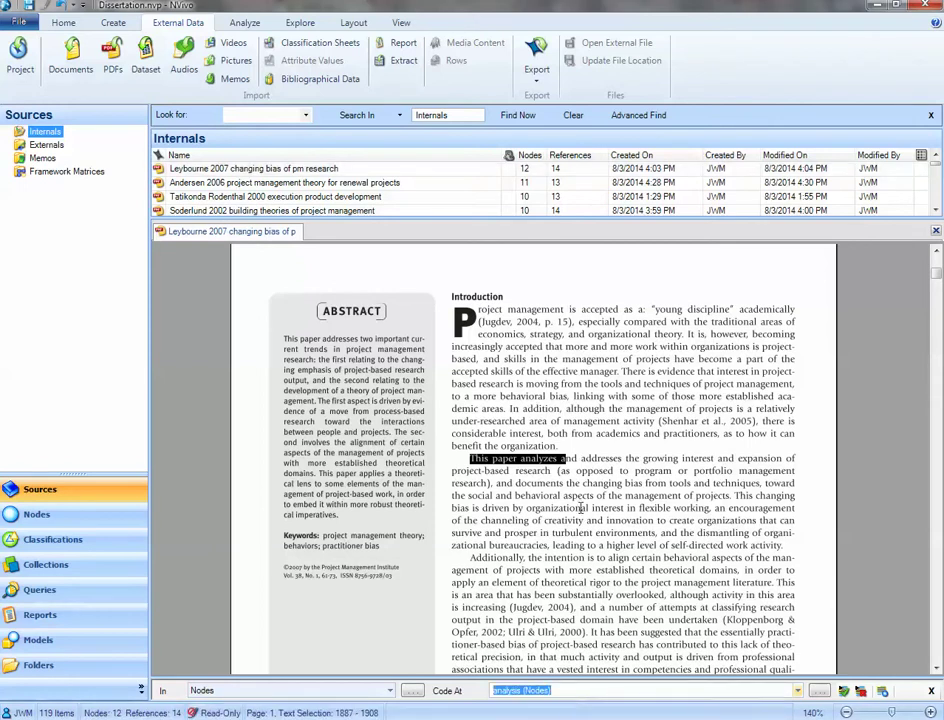
click(426, 372)
Step: Select the underpinning-theory passage and choose the Theory_temporary organization as task oriented node
scroll(493, 461, down, 12)
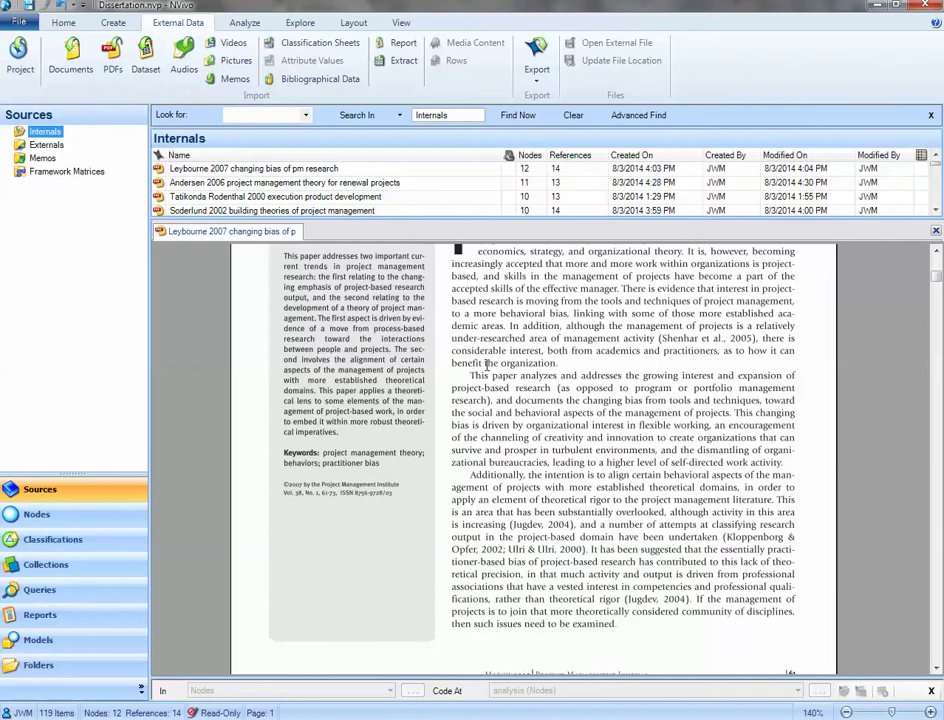
scroll(489, 404, down, 3)
drag(274, 386, 483, 449)
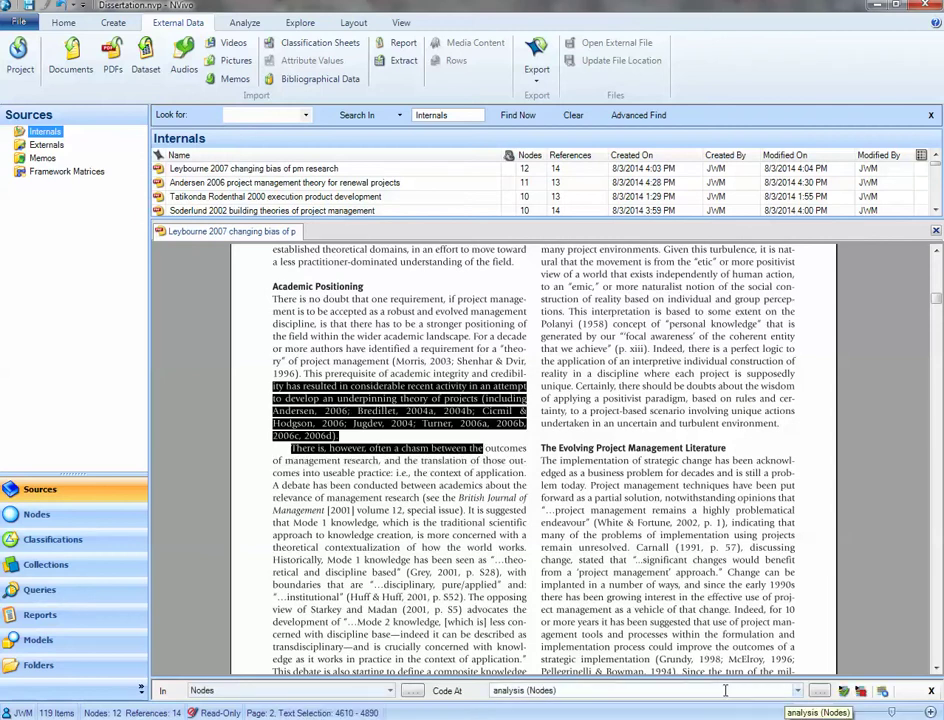
click(656, 690)
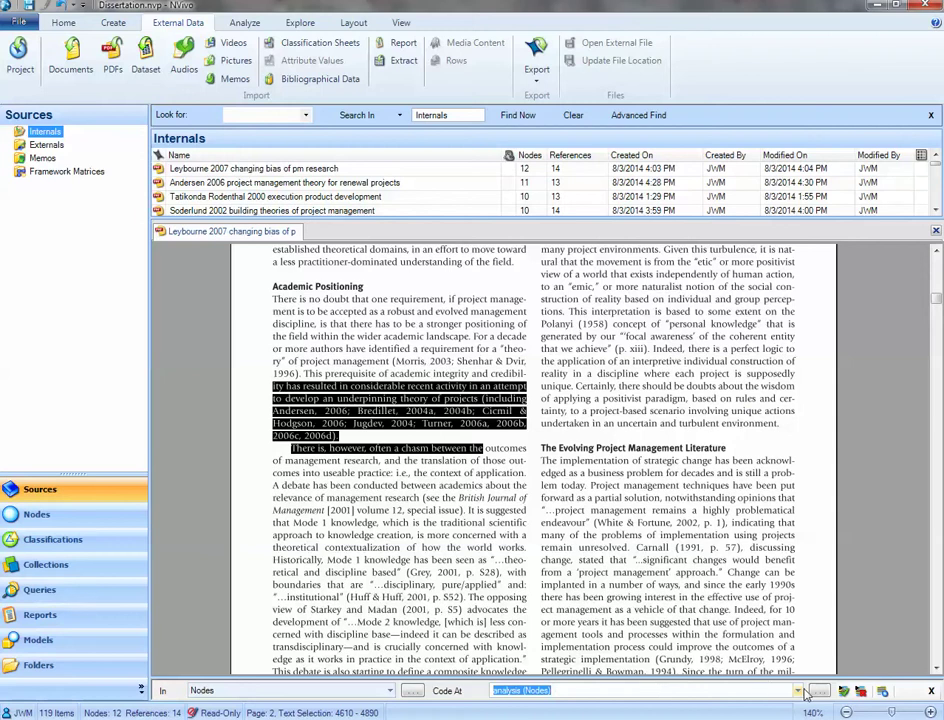
click(799, 691)
scroll(688, 657, up, 1)
scroll(640, 645, up, 1)
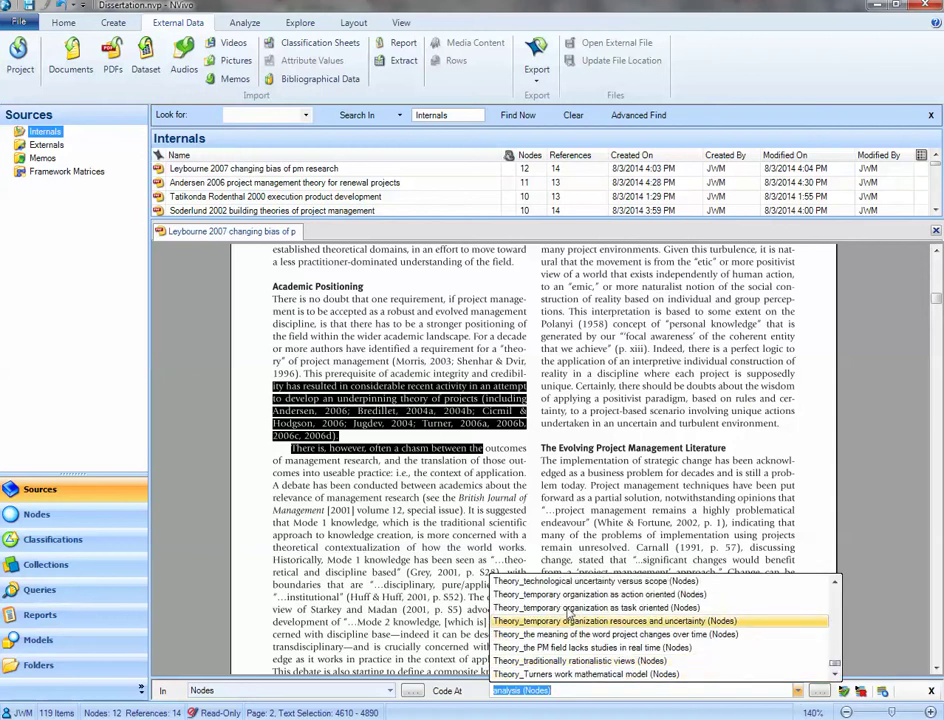
click(613, 608)
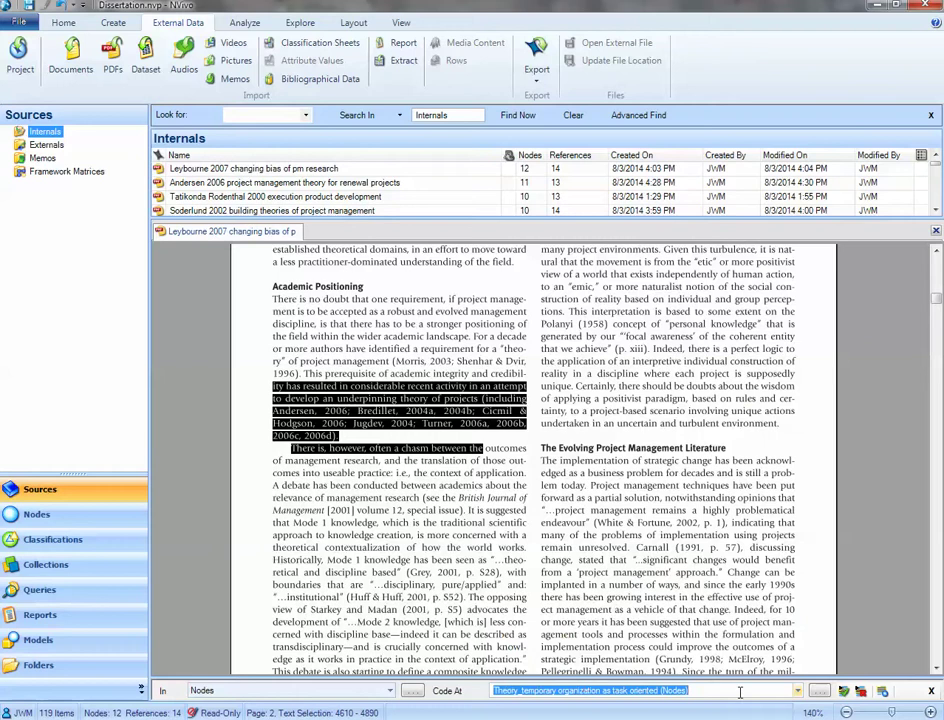
Step: Browse the node list again and close it, keeping Theory_temporary organization as task oriented selected
click(797, 690)
scroll(657, 636, up, 3)
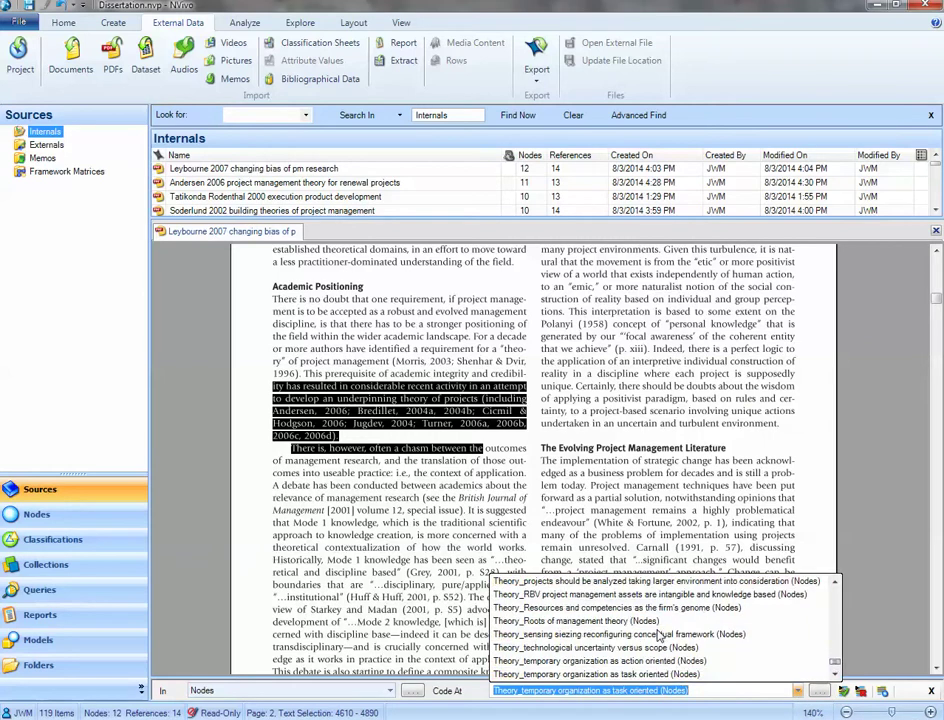
scroll(657, 636, up, 10)
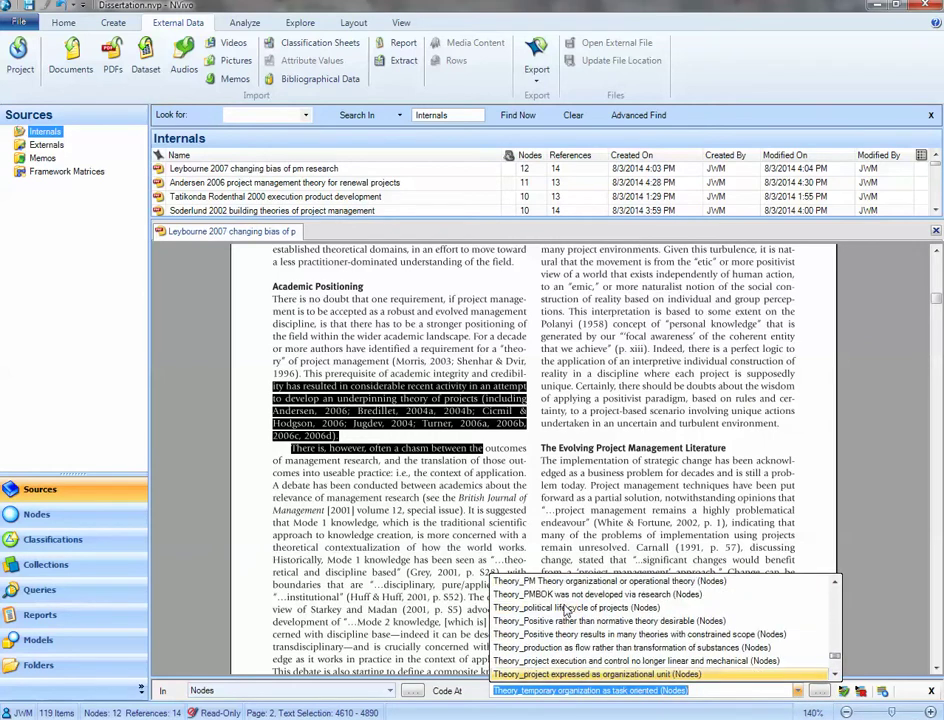
scroll(612, 632, up, 8)
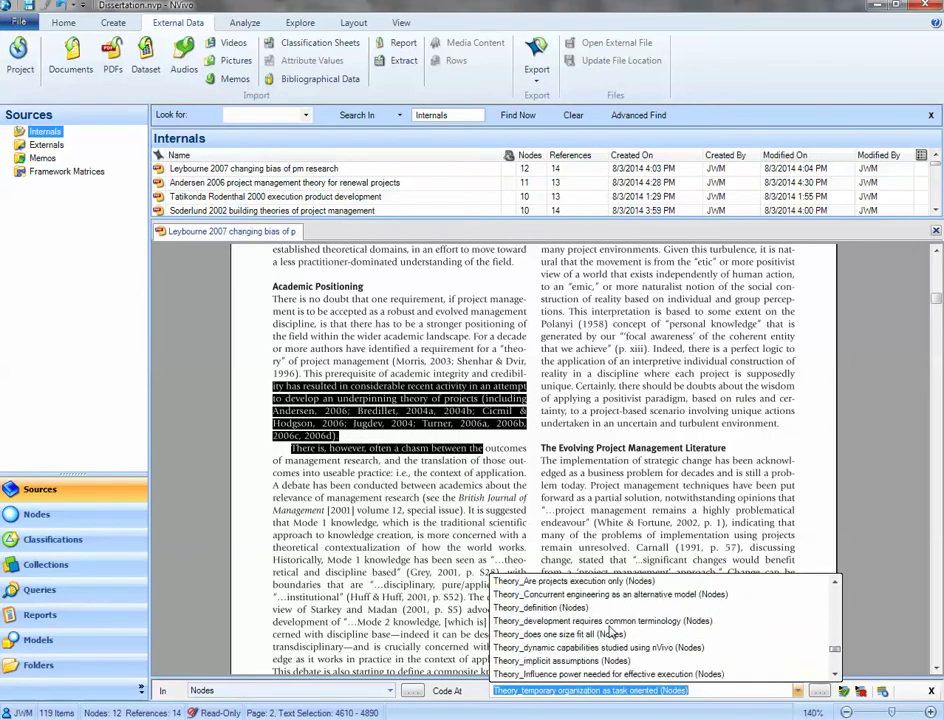
scroll(612, 632, up, 3)
scroll(618, 628, down, 2)
scroll(620, 625, up, 1)
scroll(620, 625, down, 3)
scroll(620, 625, up, 8)
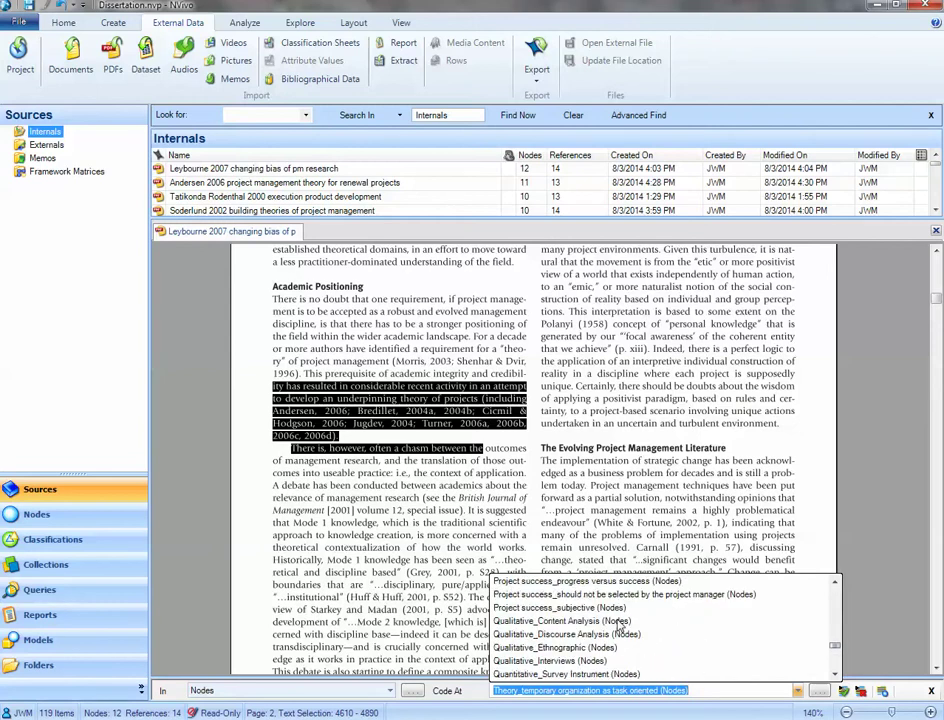
scroll(600, 632, up, 7)
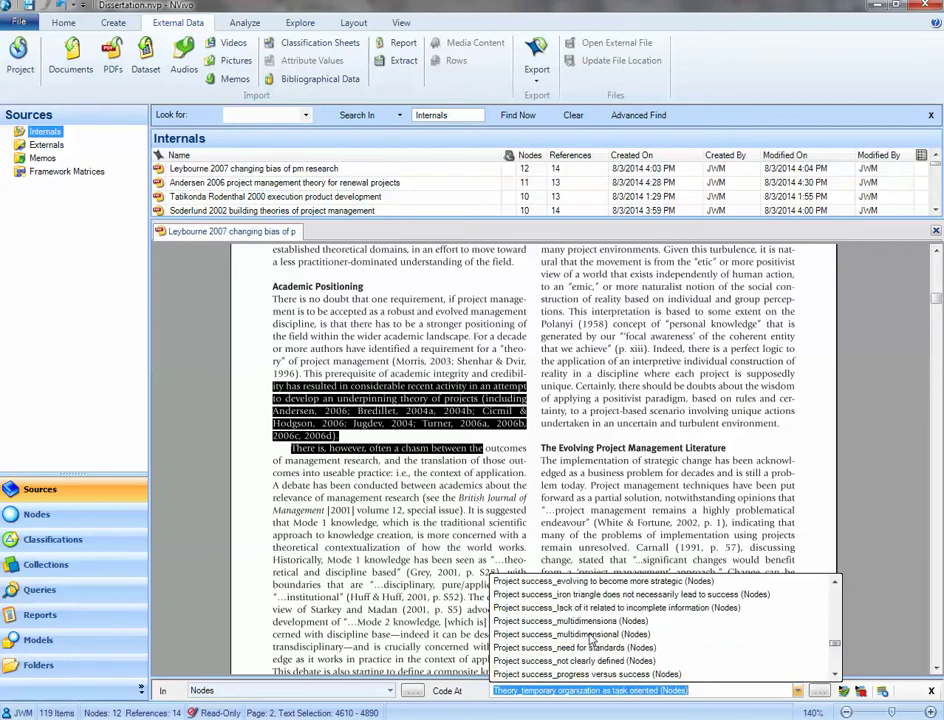
scroll(600, 640, up, 12)
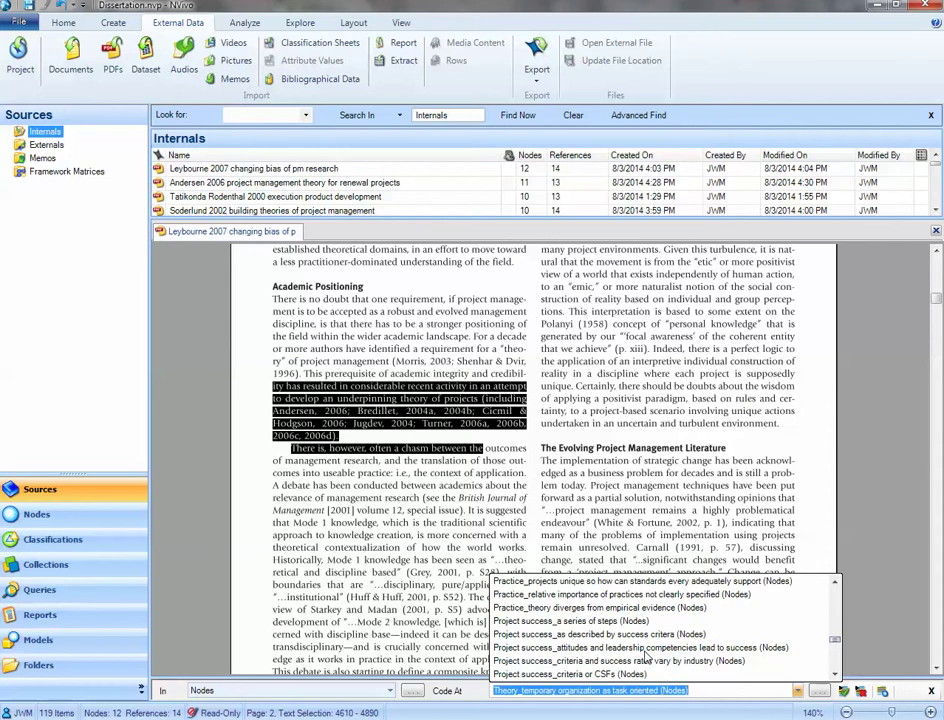
click(890, 328)
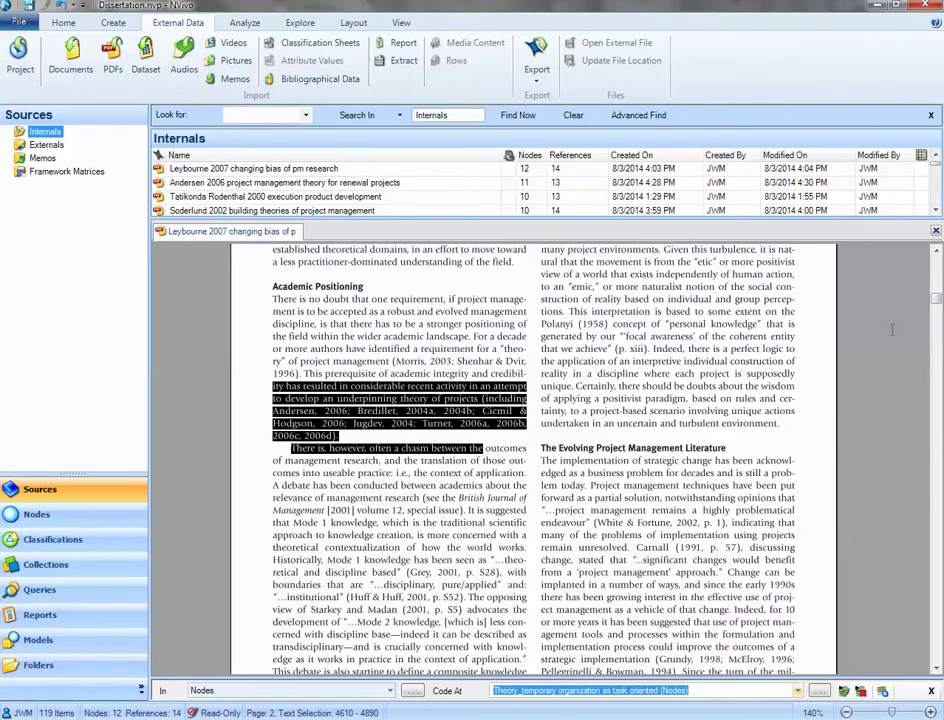
Step: Close the Leybourne 2007 document and sort Internals by node count, most-coded first
click(936, 231)
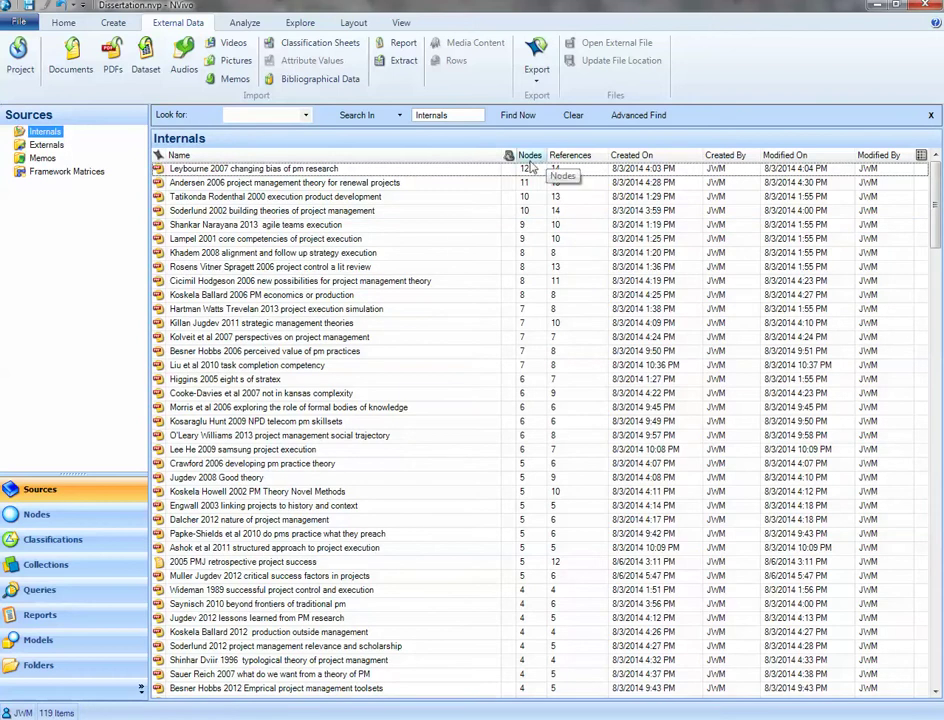
click(530, 156)
click(533, 156)
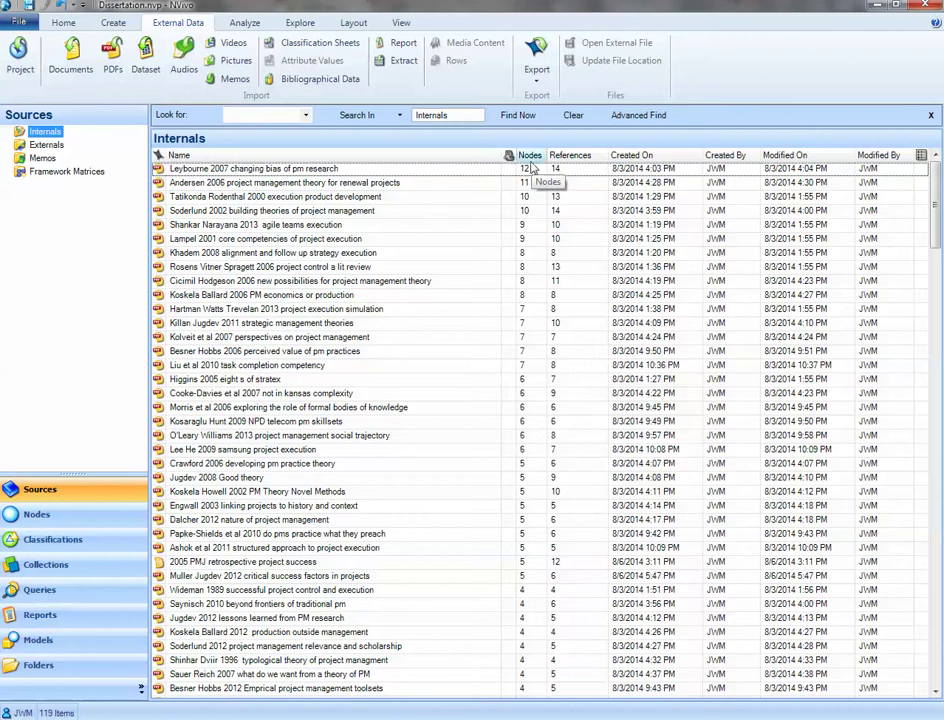
scroll(519, 440, down, 5)
scroll(523, 564, up, 5)
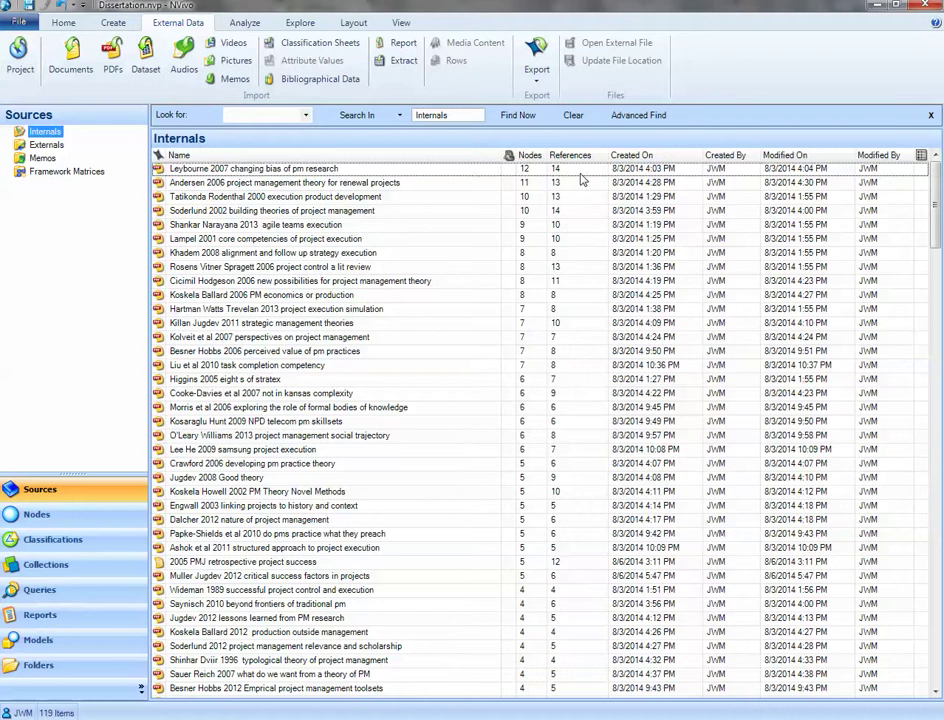
scroll(581, 273, down, 3)
scroll(578, 273, up, 3)
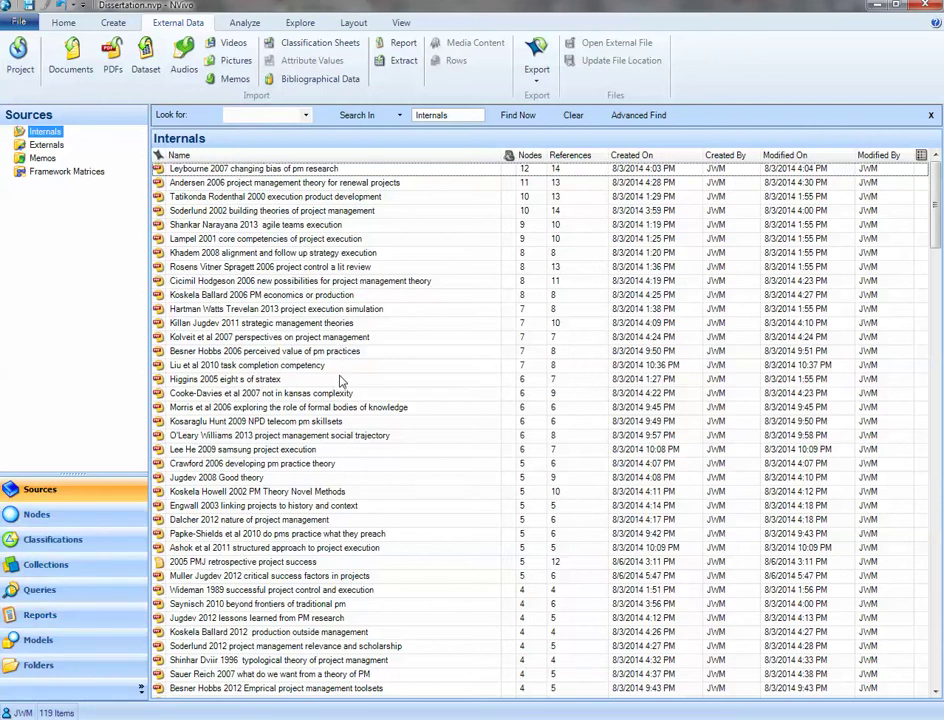
Step: Switch to Nodes and select Competence_multidimensional, then Execution_success measured by achievement of objectives
click(42, 515)
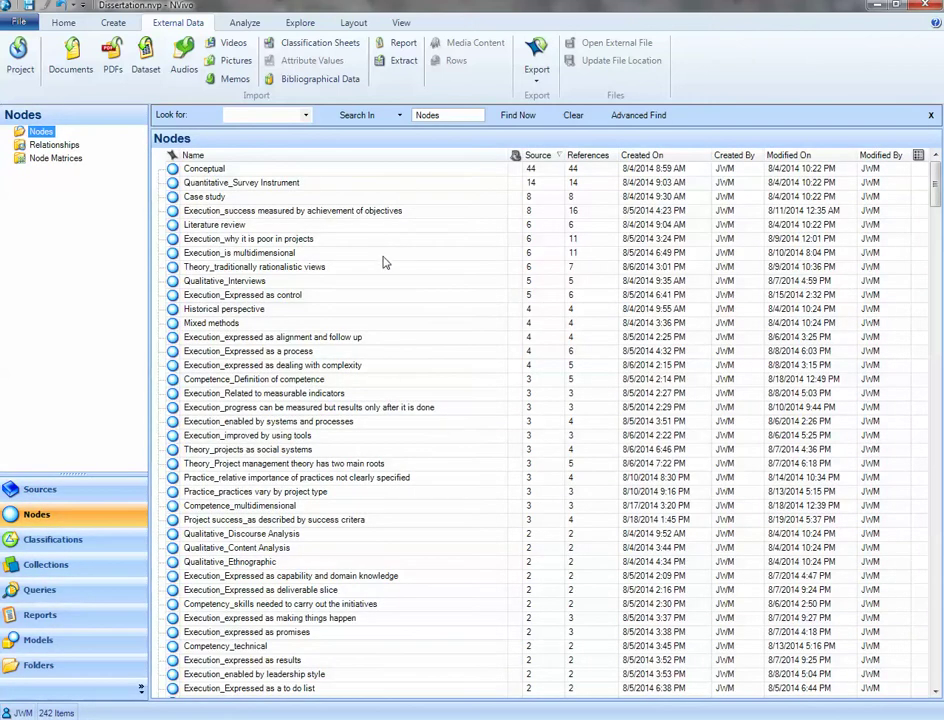
click(310, 505)
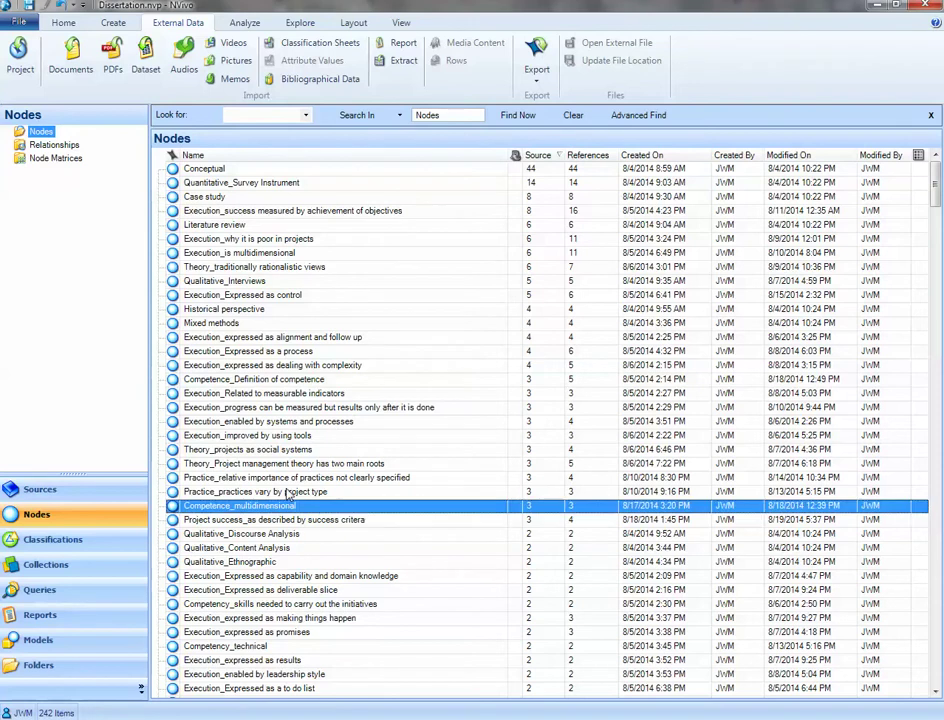
click(302, 214)
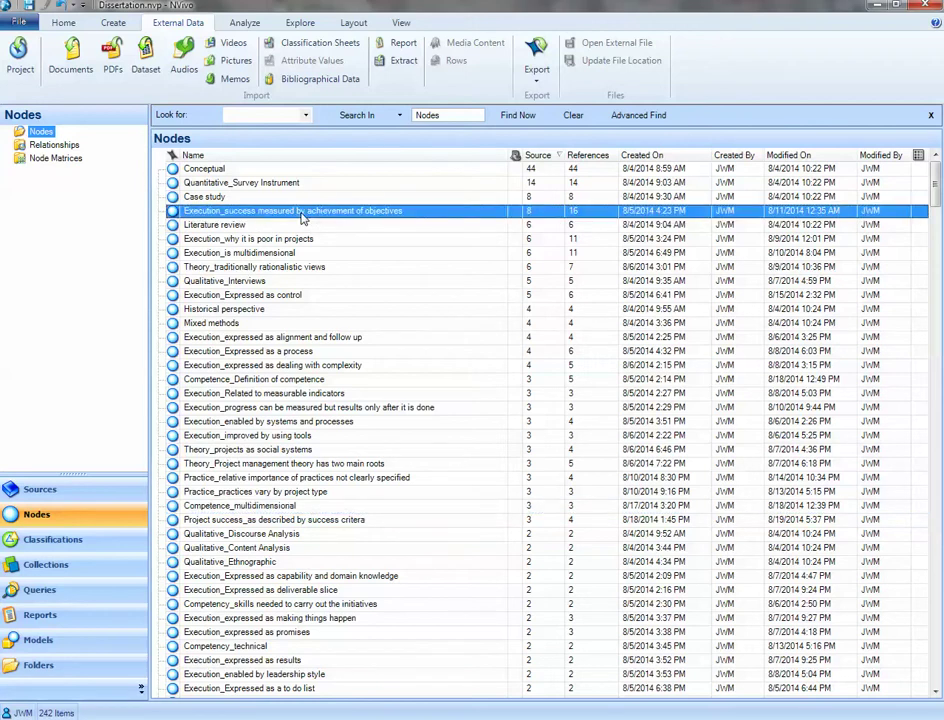
Step: Open the Execution_success measured by achievement of objectives node and read through its coded references
double_click(302, 214)
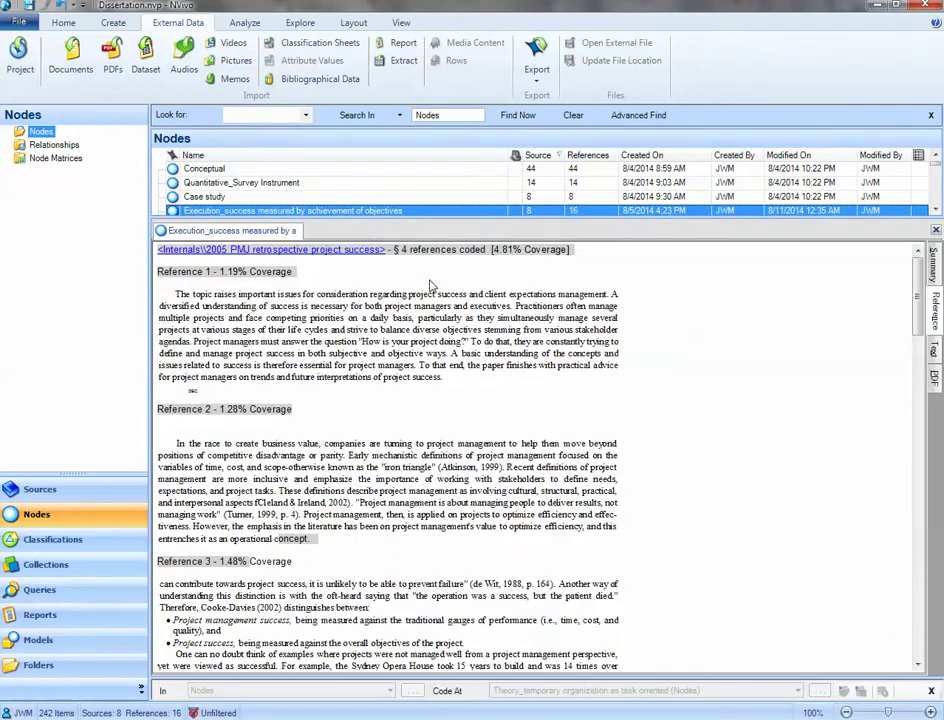
scroll(442, 288, down, 3)
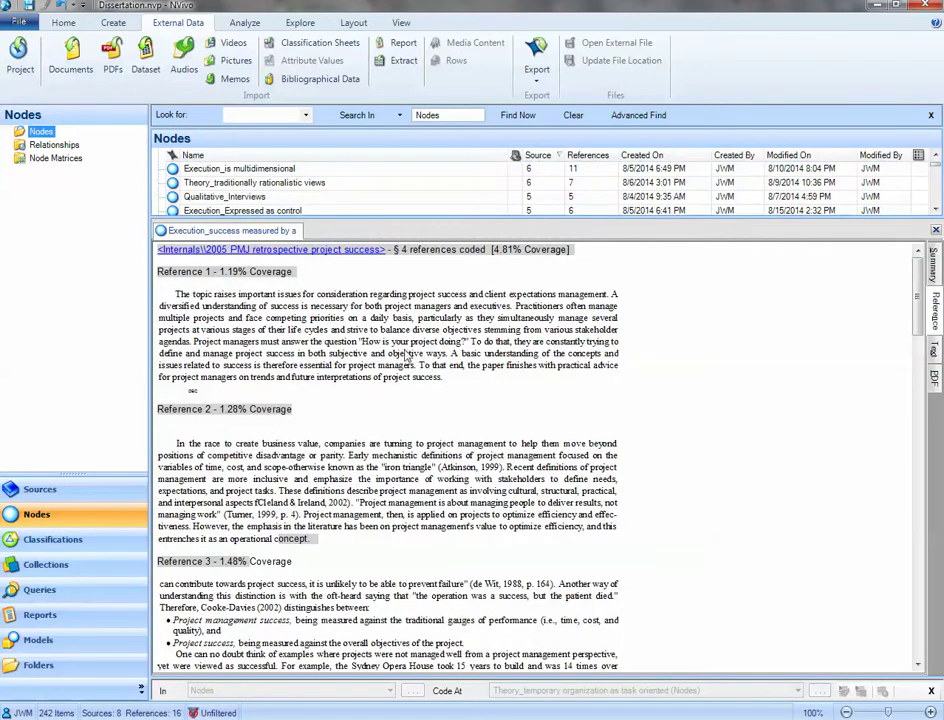
scroll(390, 370, down, 10)
scroll(388, 379, up, 12)
scroll(377, 283, down, 8)
scroll(349, 392, up, 8)
scroll(349, 392, down, 8)
scroll(289, 399, up, 8)
scroll(368, 275, down, 10)
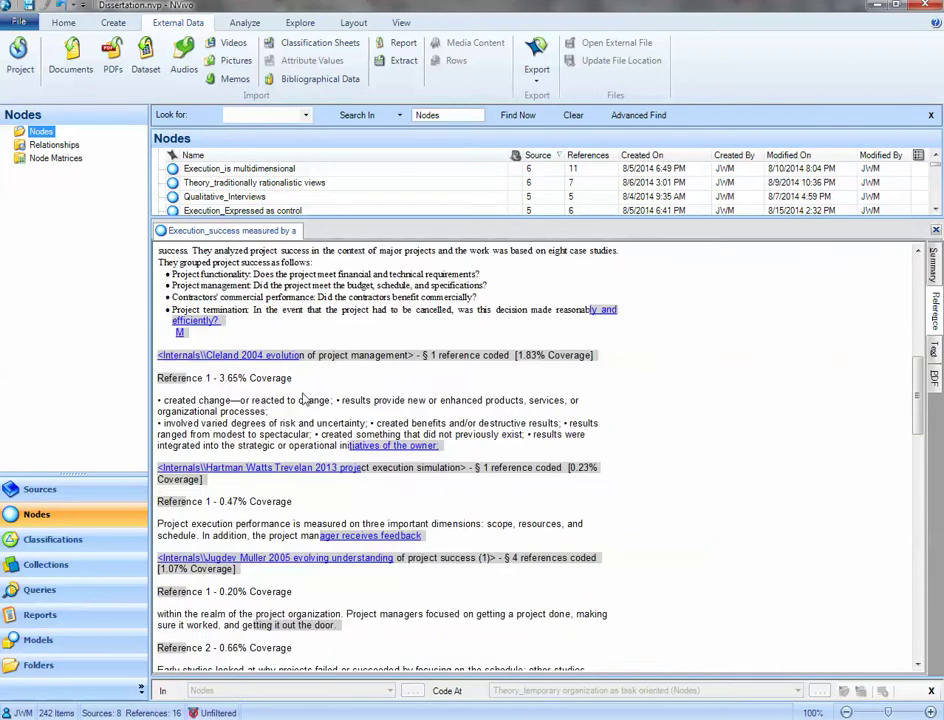
scroll(324, 416, down, 3)
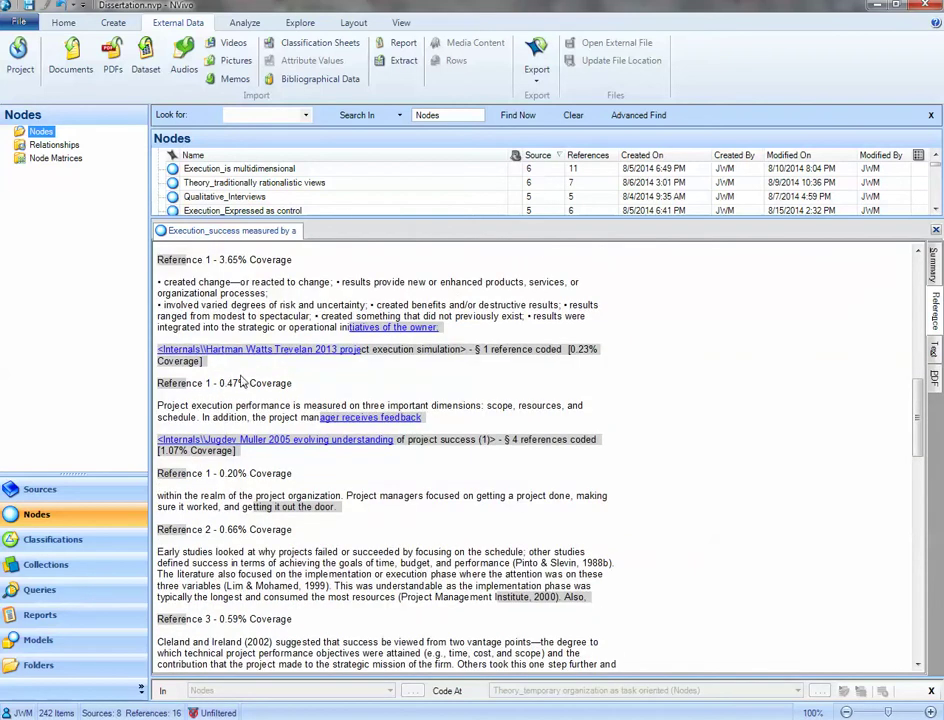
scroll(300, 380, down, 3)
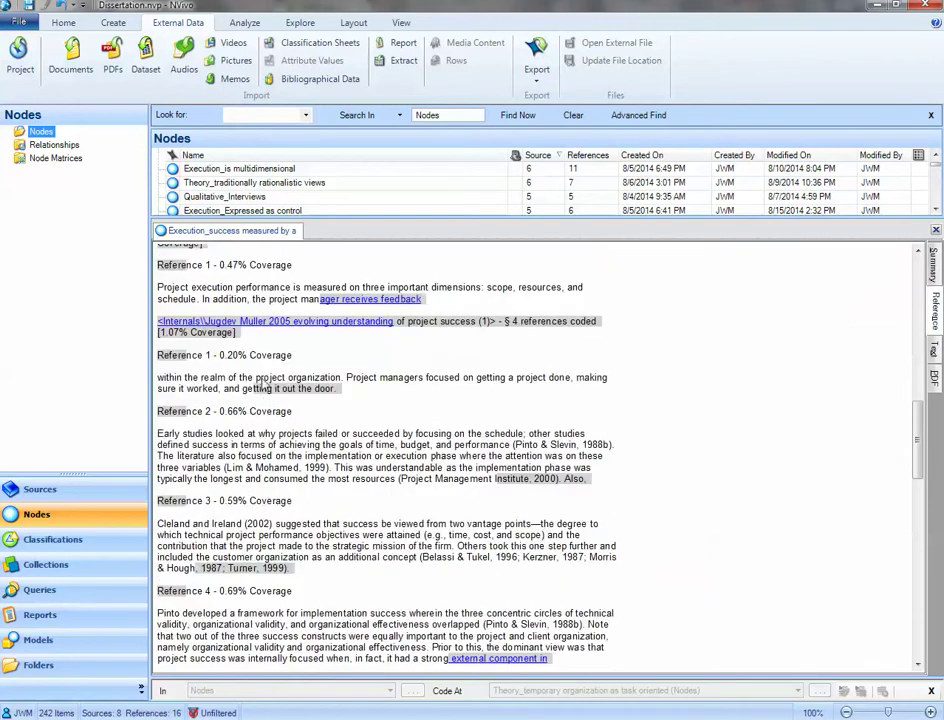
scroll(300, 300, down, 3)
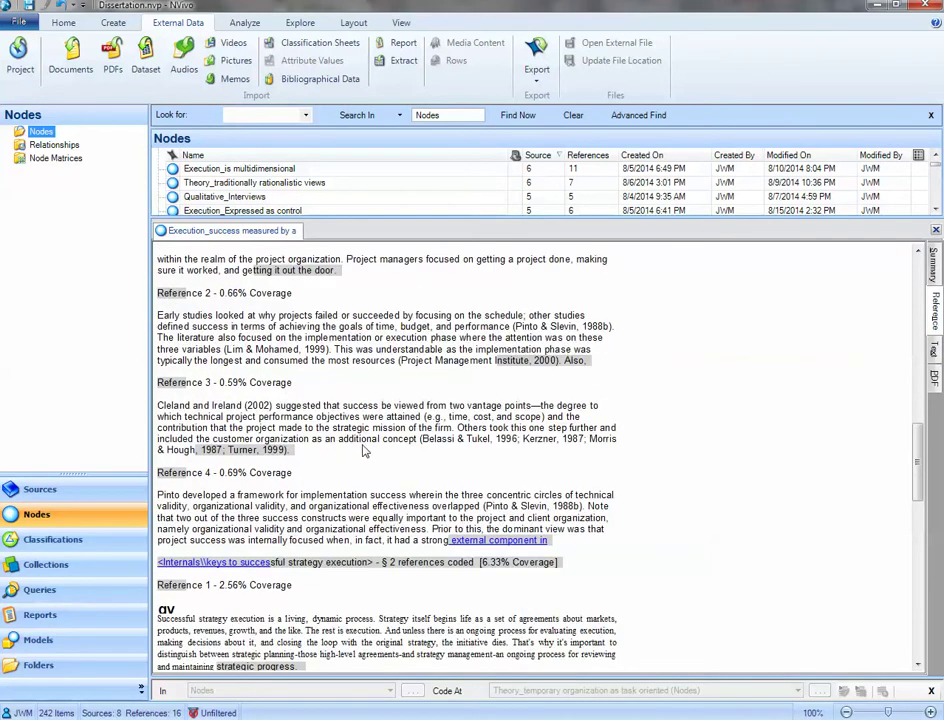
scroll(326, 425, down, 3)
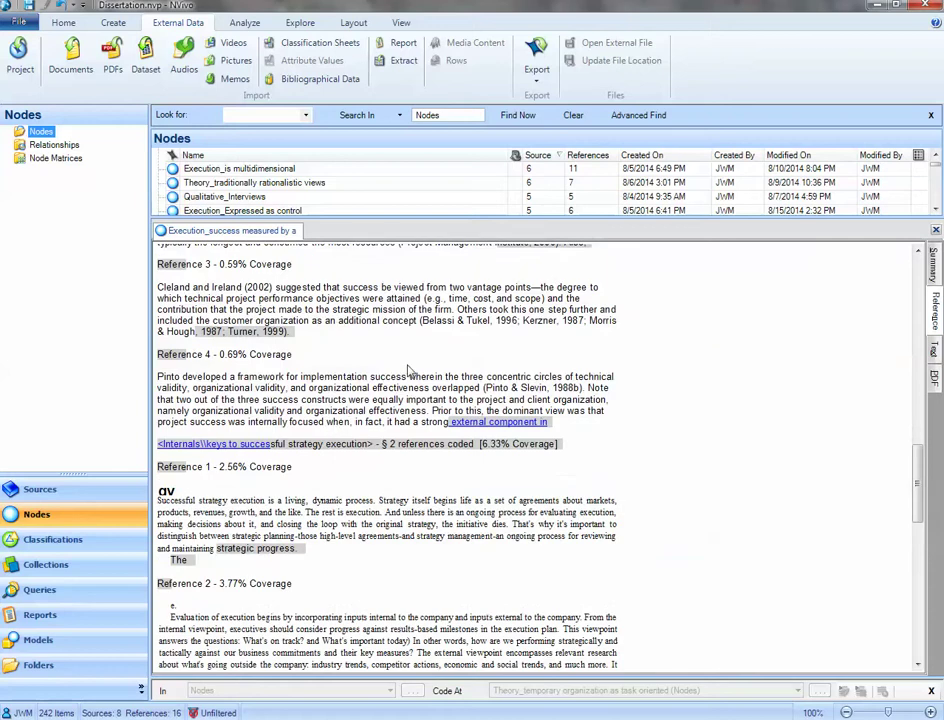
scroll(400, 370, up, 10)
scroll(280, 290, up, 8)
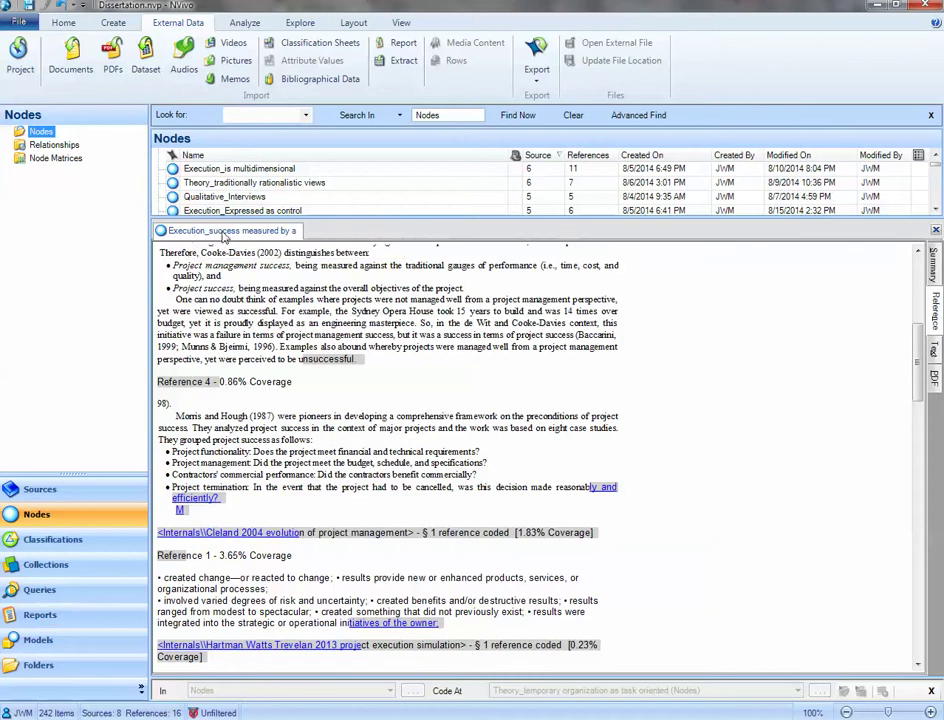
scroll(407, 318, up, 8)
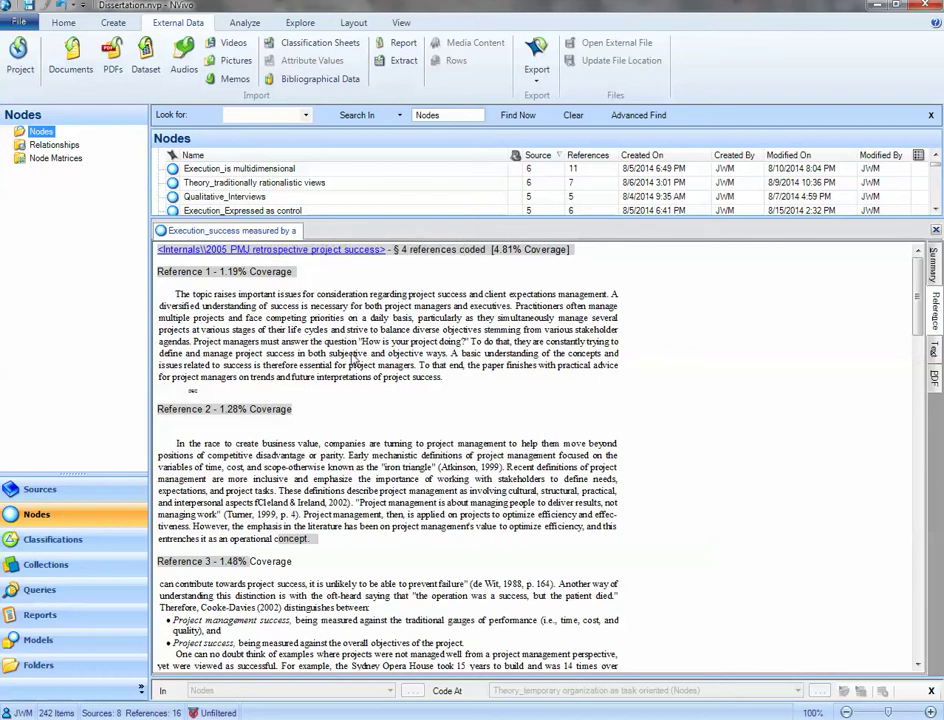
scroll(345, 370, down, 15)
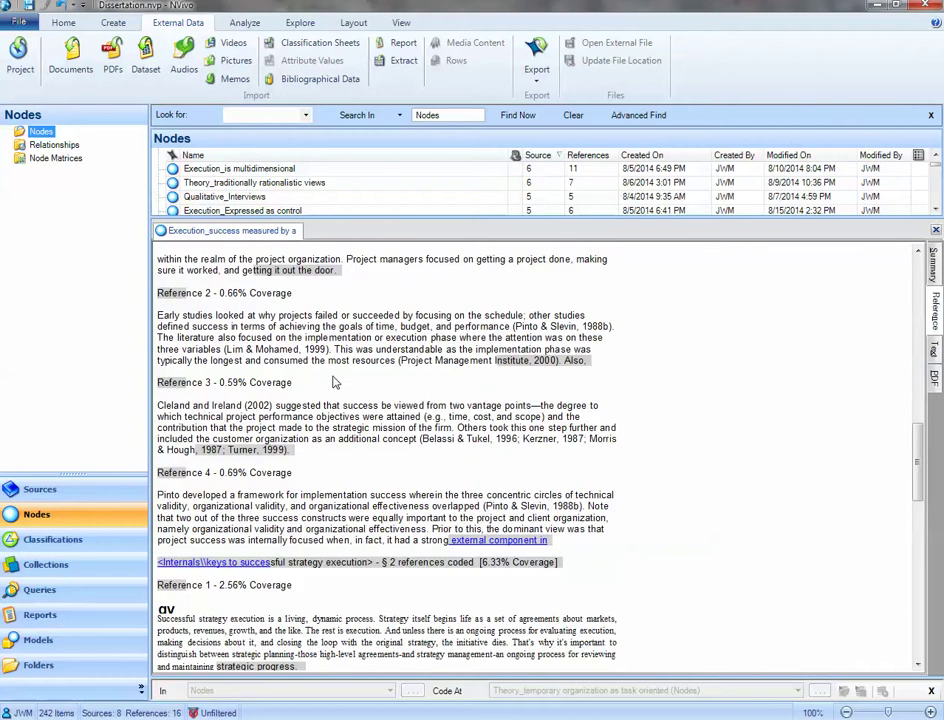
scroll(335, 382, down, 20)
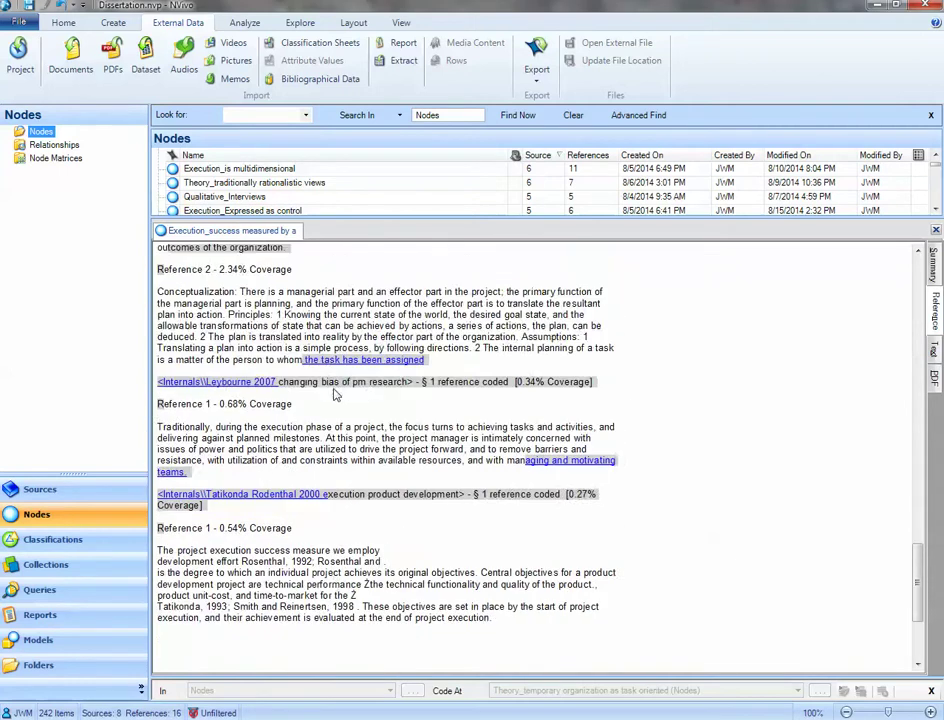
scroll(336, 395, up, 20)
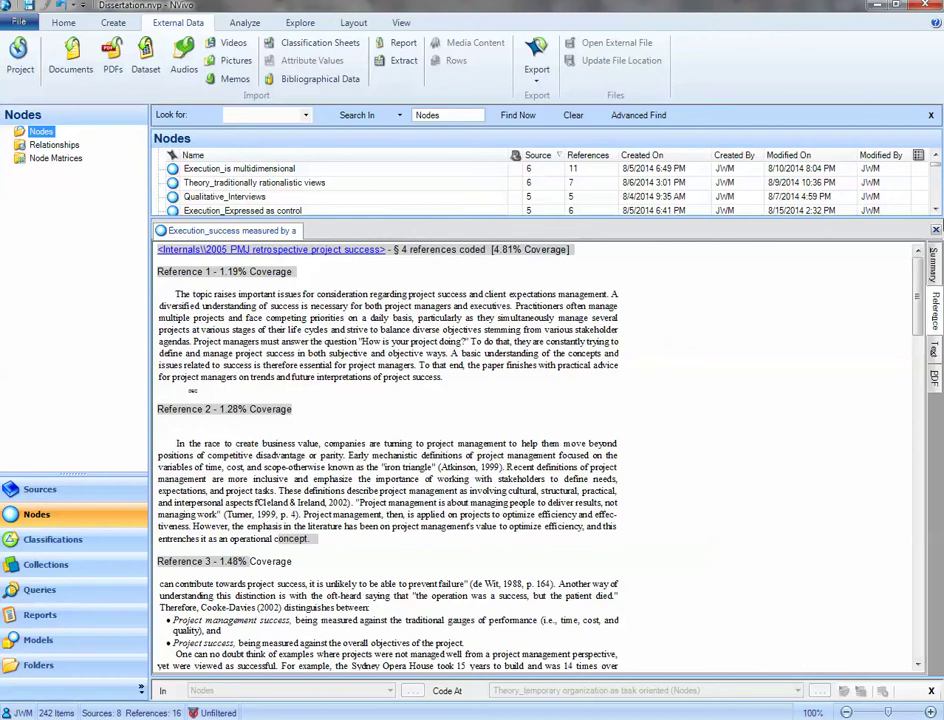
Step: Close the node's references view with Ctrl+F4, returning to the full Nodes list
key(ctrl+F4)
scroll(348, 402, down, 6)
scroll(348, 402, up, 8)
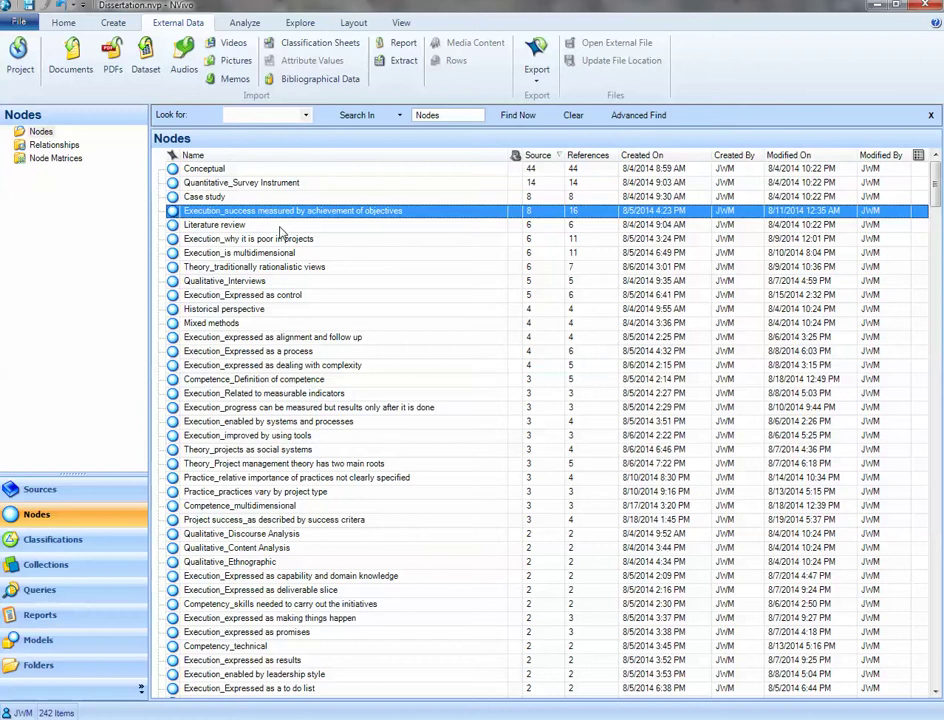
Step: Start a new cluster analysis from the Explore tab's Cluster Analysis menu
click(100, 22)
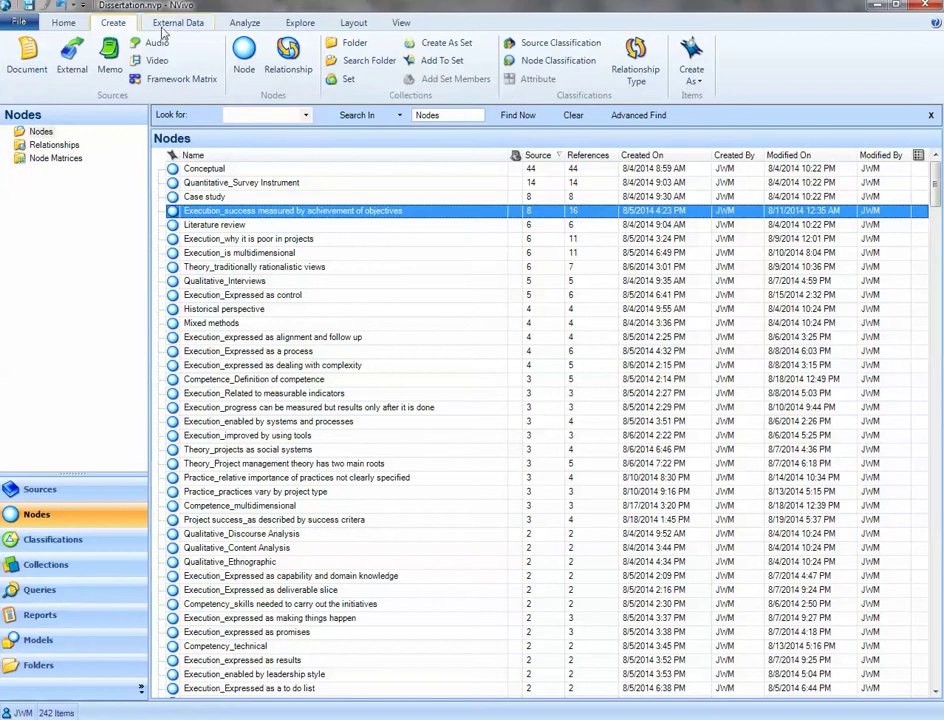
click(60, 23)
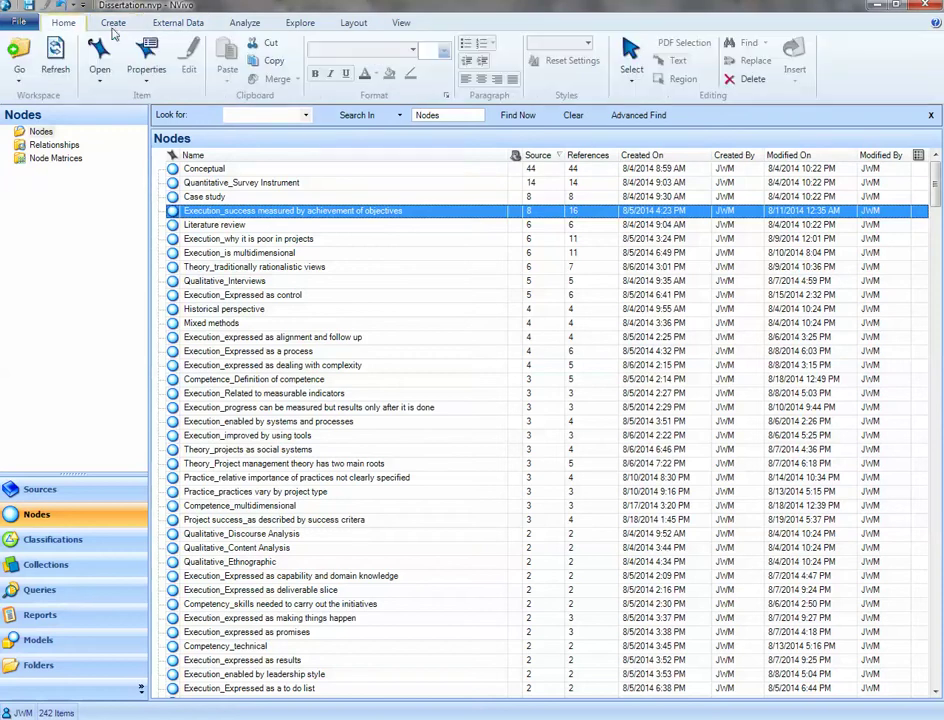
click(170, 21)
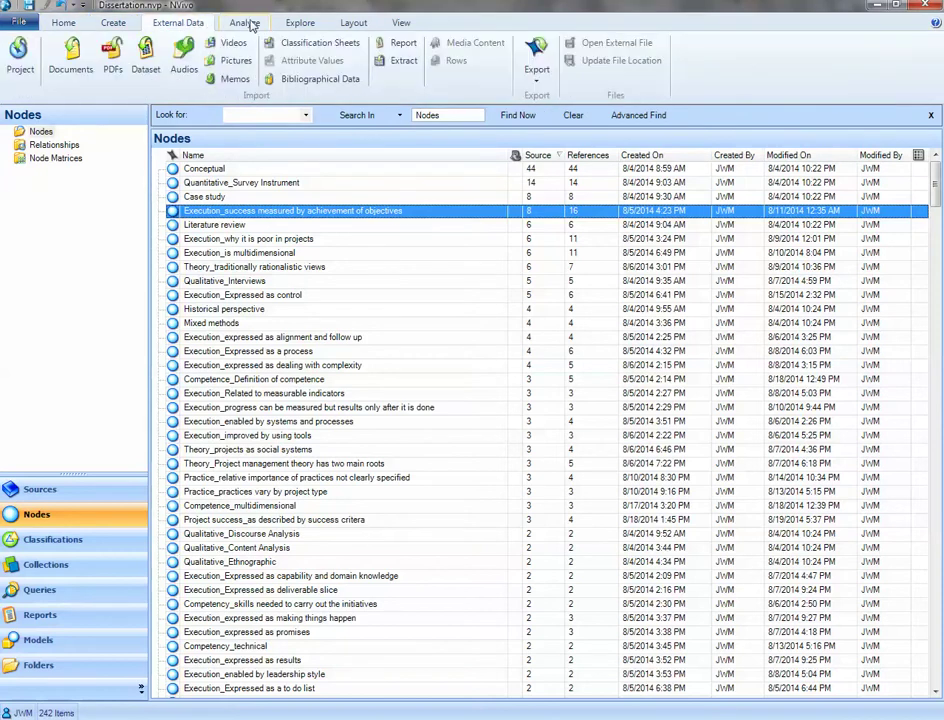
click(249, 23)
scroll(229, 24, down, 1)
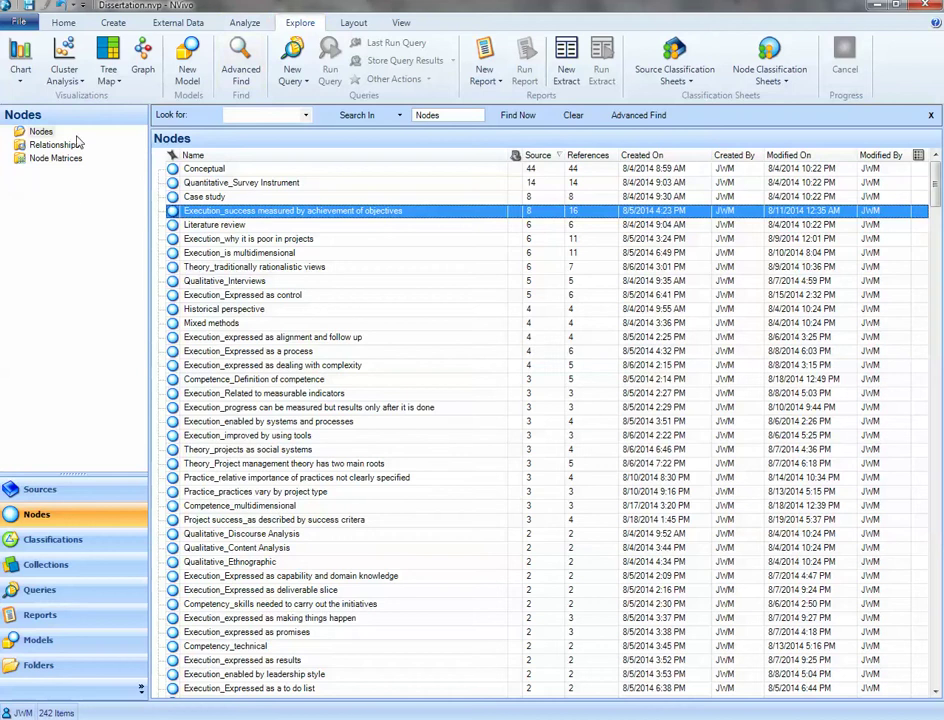
click(64, 78)
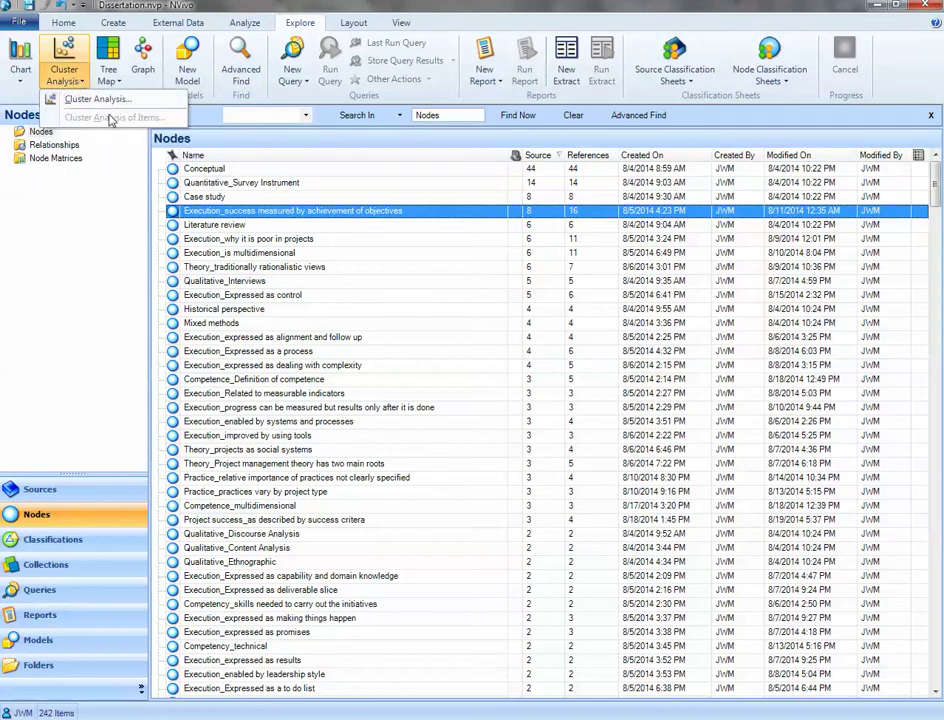
click(82, 99)
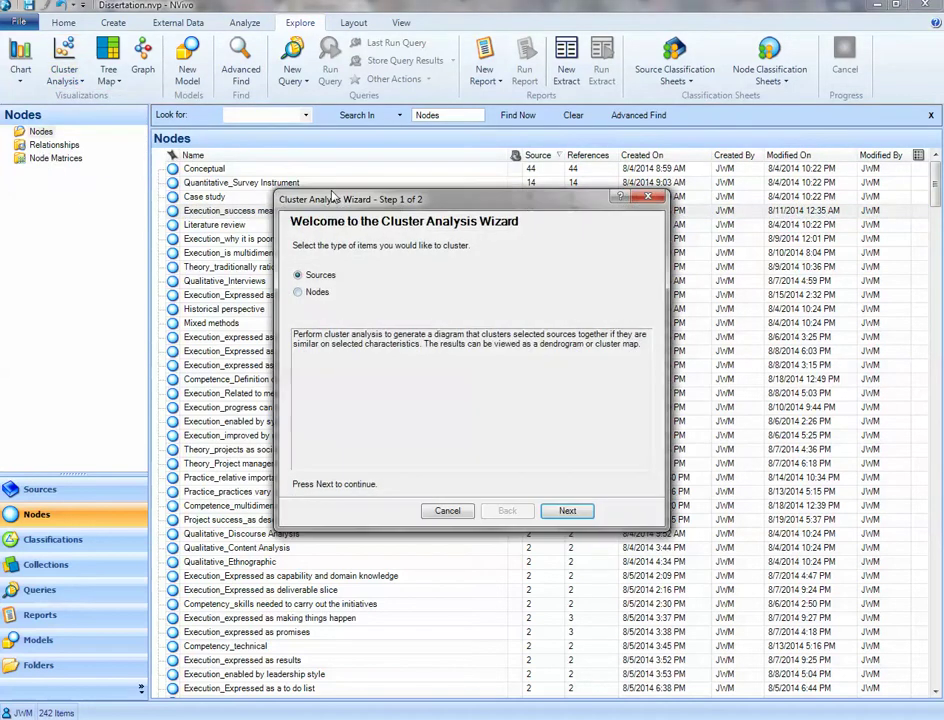
Step: Choose to cluster nodes, dismiss the too-few-nodes warning, and open Select Project Items
click(298, 292)
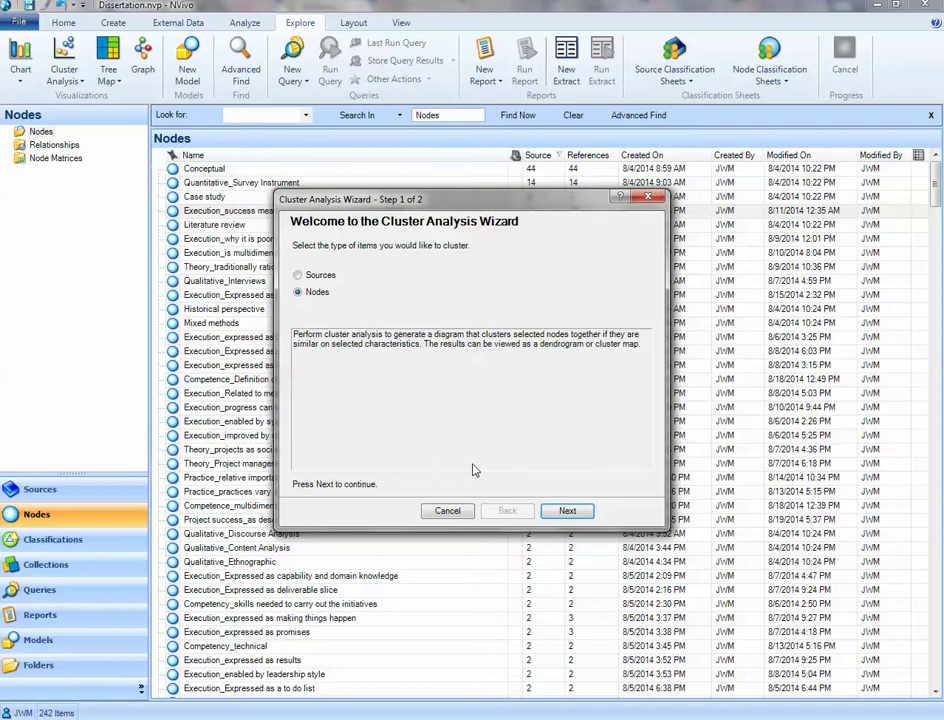
click(568, 511)
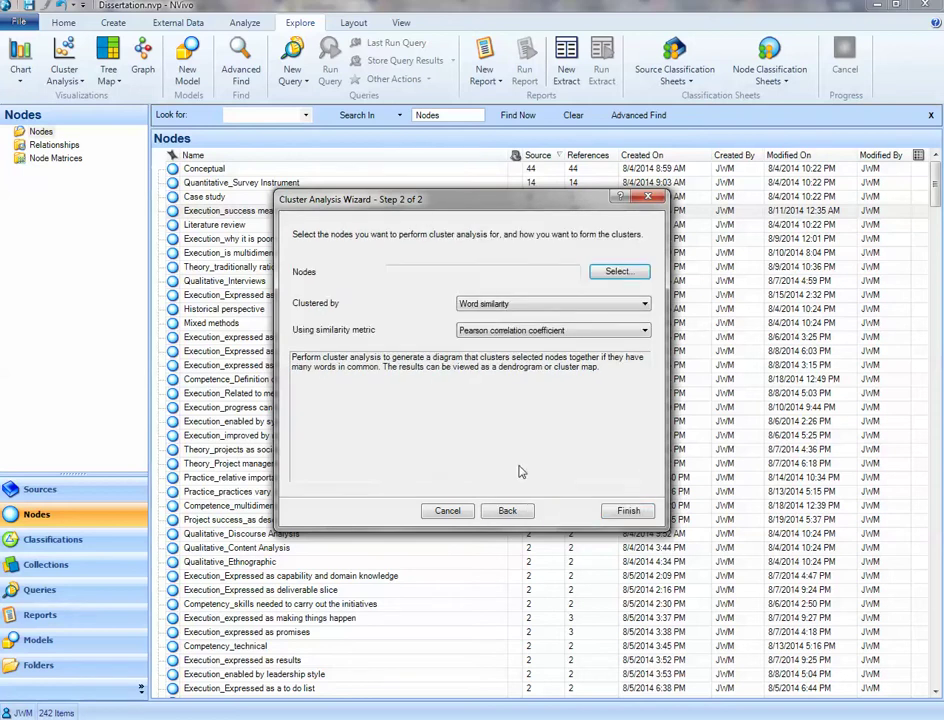
click(628, 511)
click(575, 361)
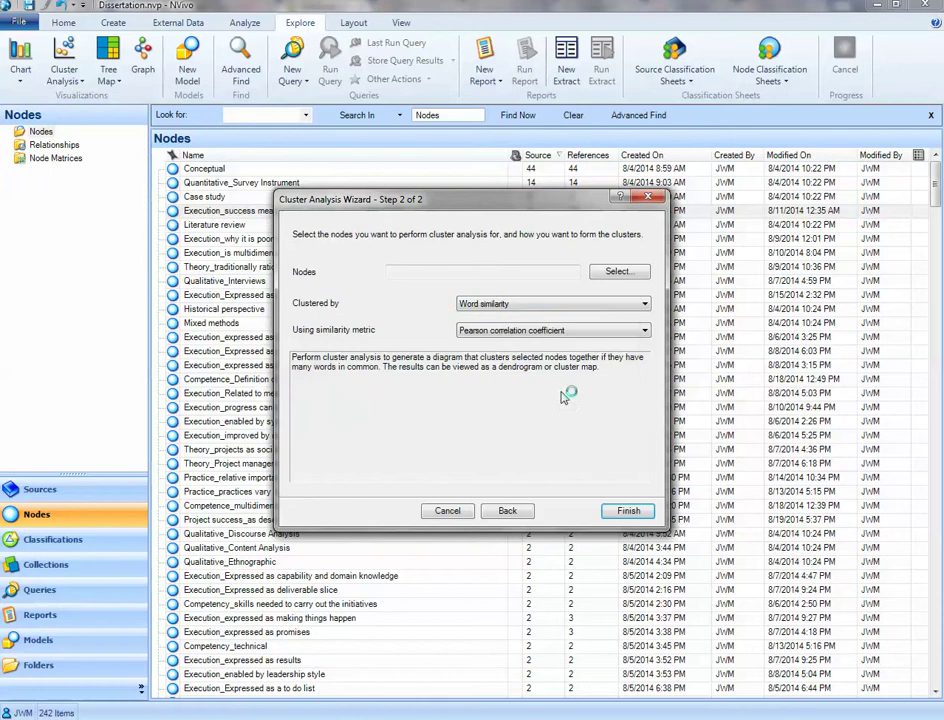
click(617, 271)
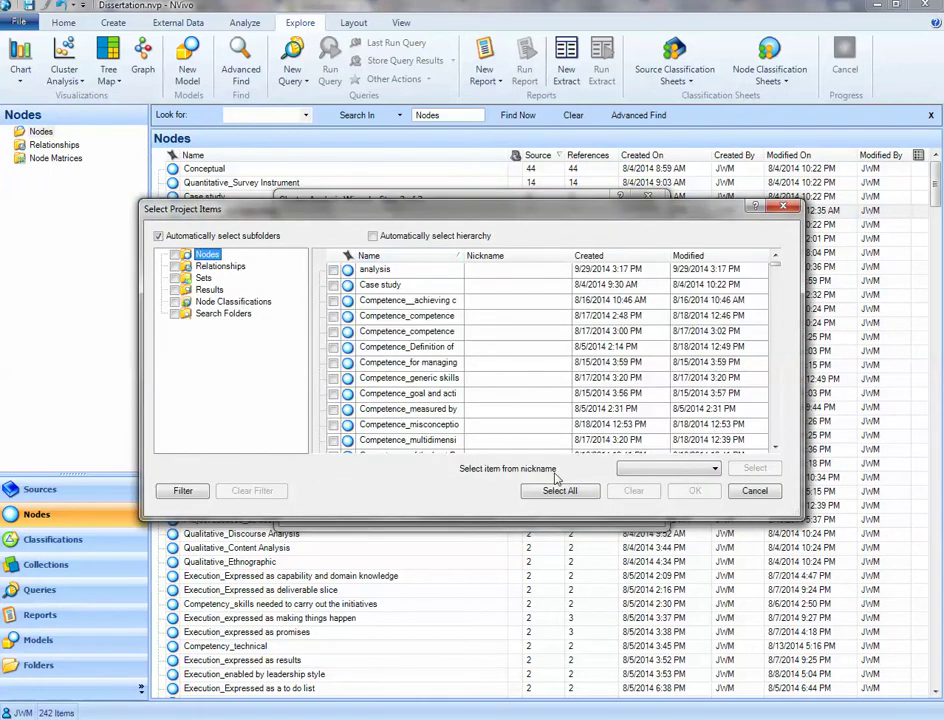
Step: Select all nodes in Select Project Items, confirm them and start the word-similarity cluster analysis
click(556, 490)
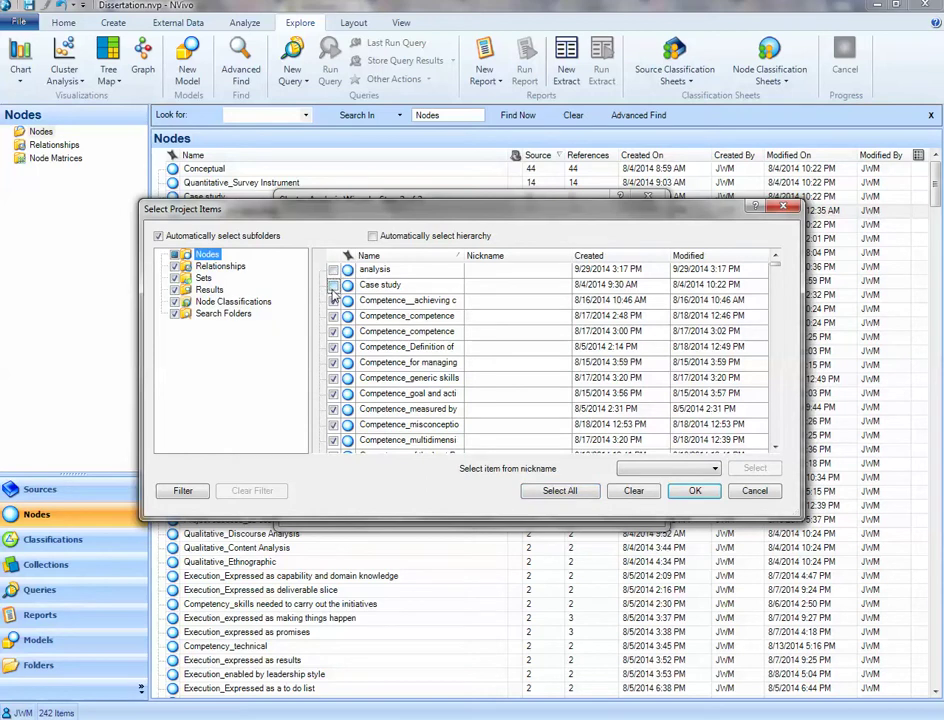
scroll(335, 340, down, 10)
scroll(335, 360, down, 15)
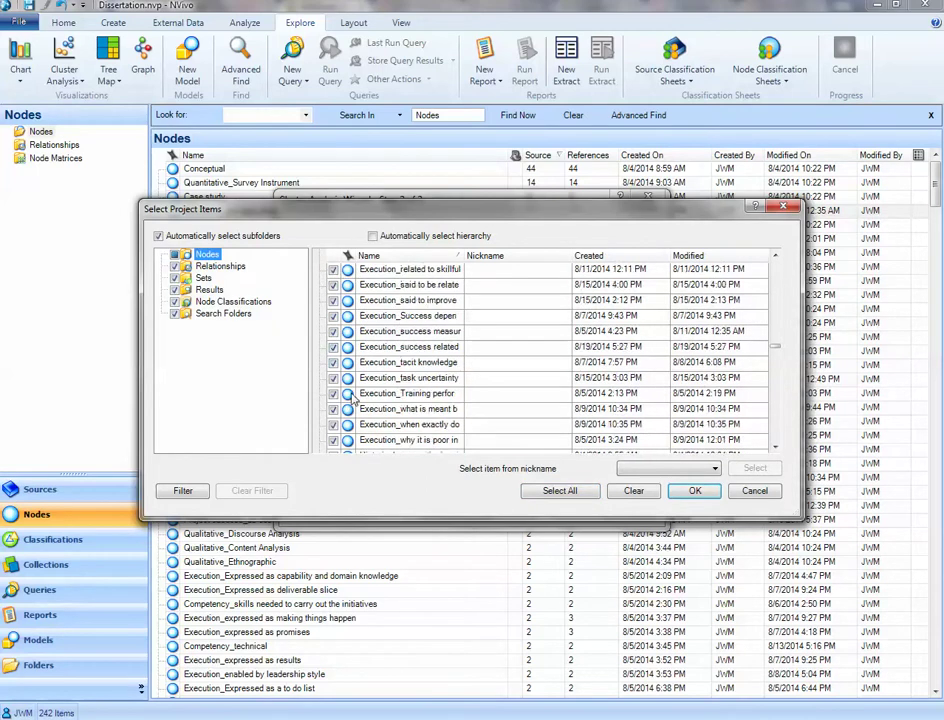
scroll(427, 400, down, 5)
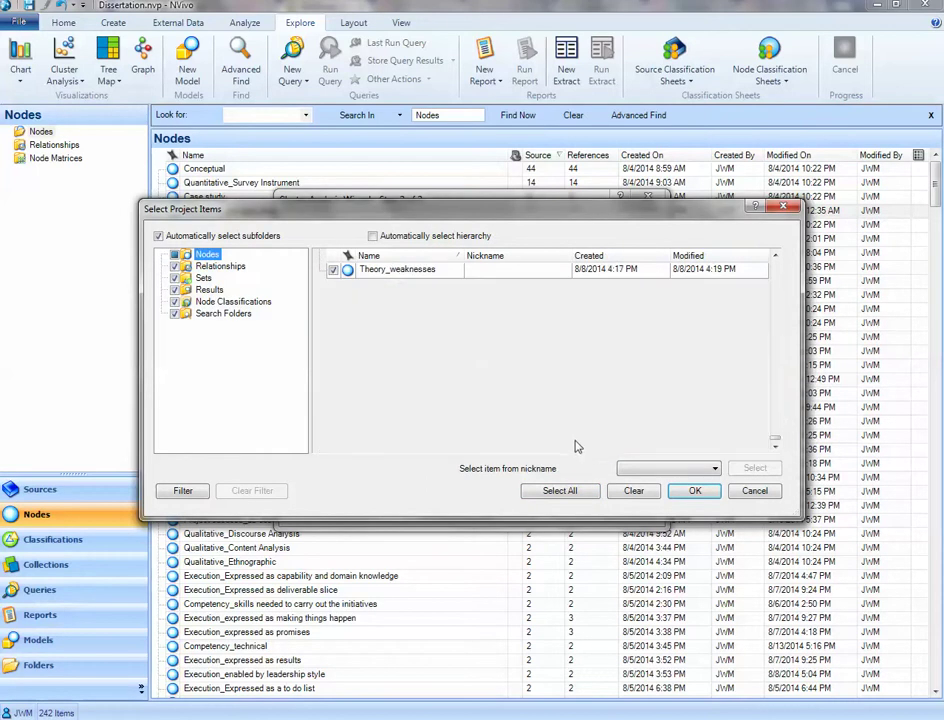
scroll(522, 400, up, 10)
scroll(549, 421, up, 15)
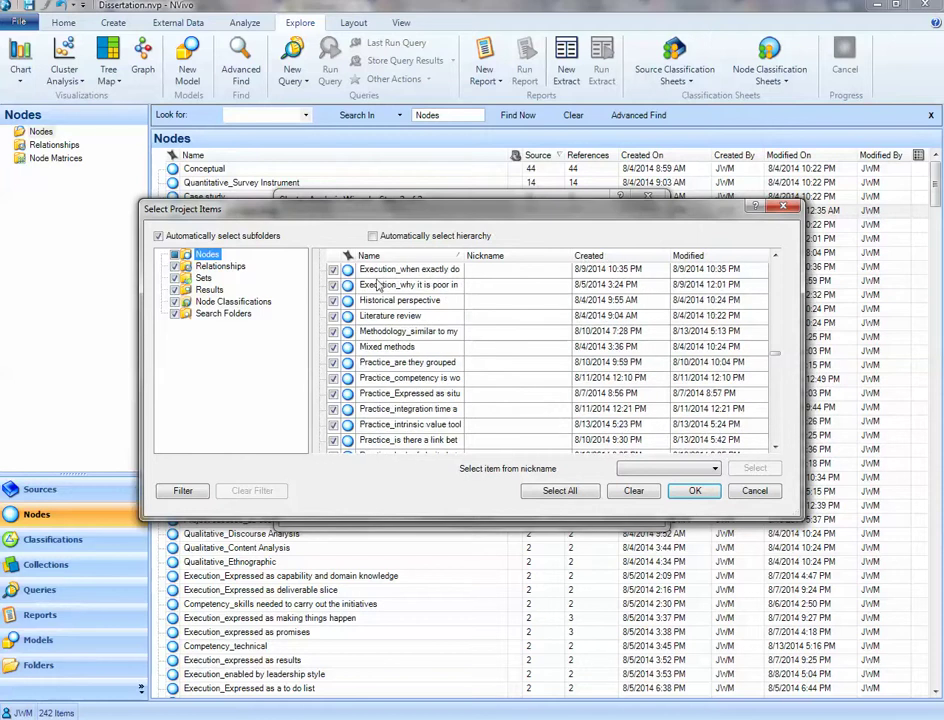
scroll(355, 312, up, 3)
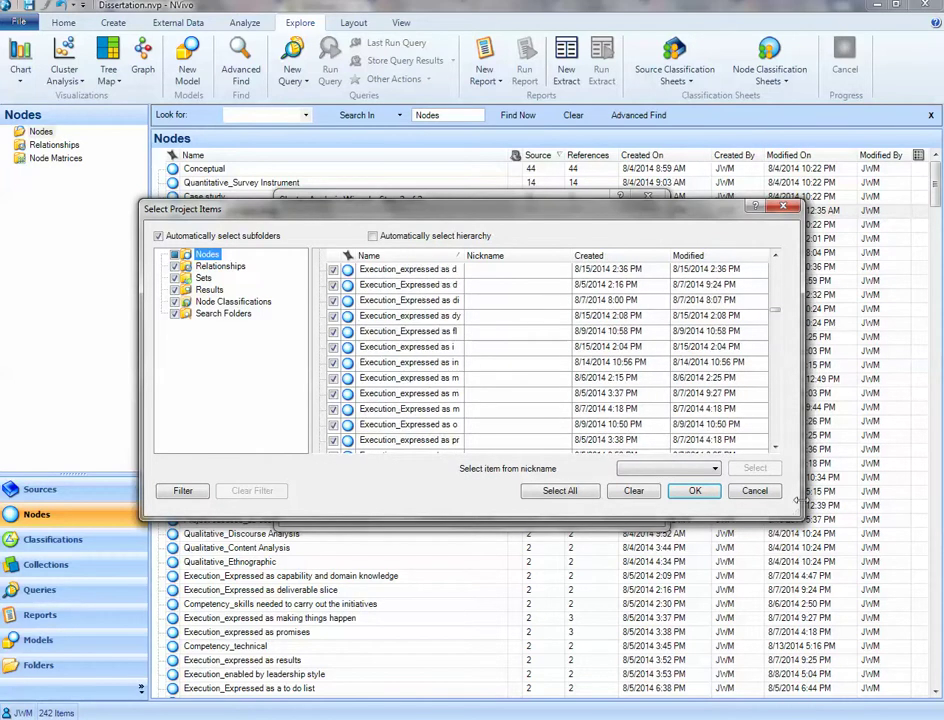
click(695, 490)
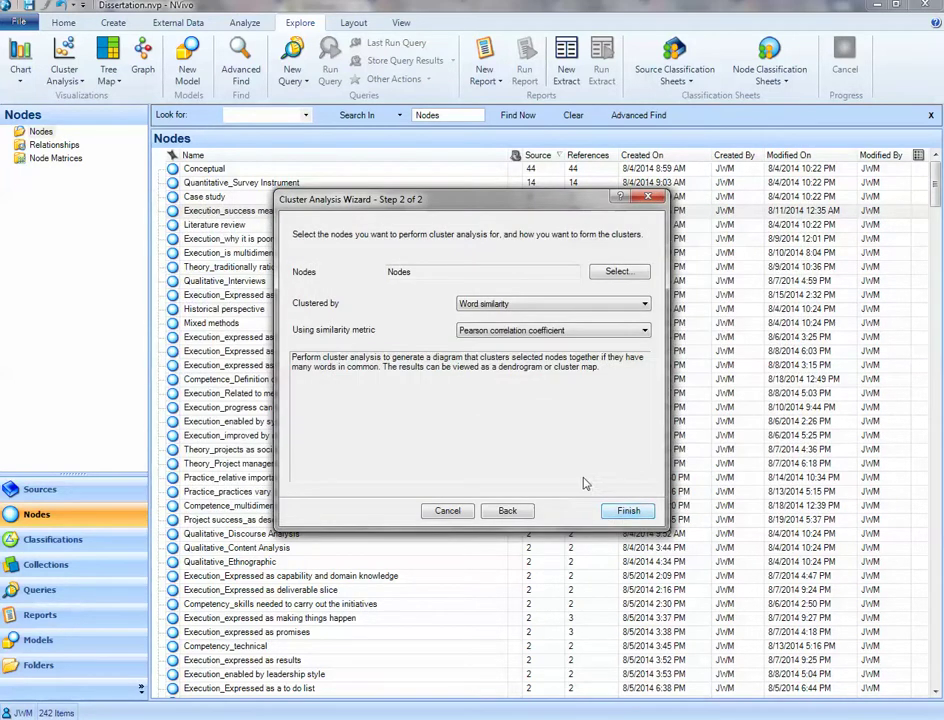
click(628, 510)
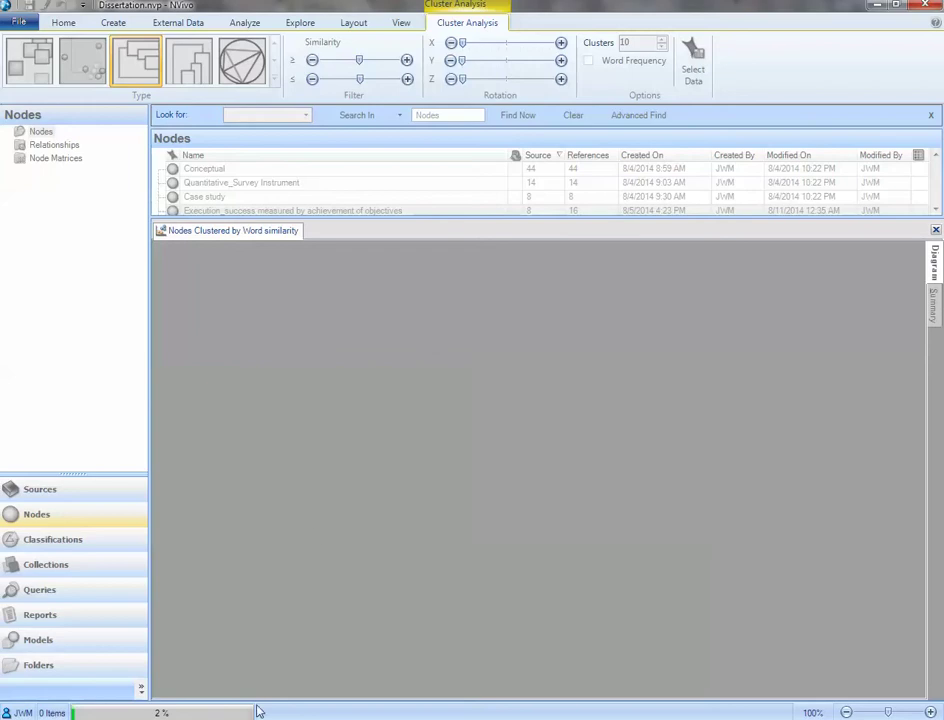
Step: Open the 'Execution lit summary' document from the Management execution folder window
mouse_move(40, 716)
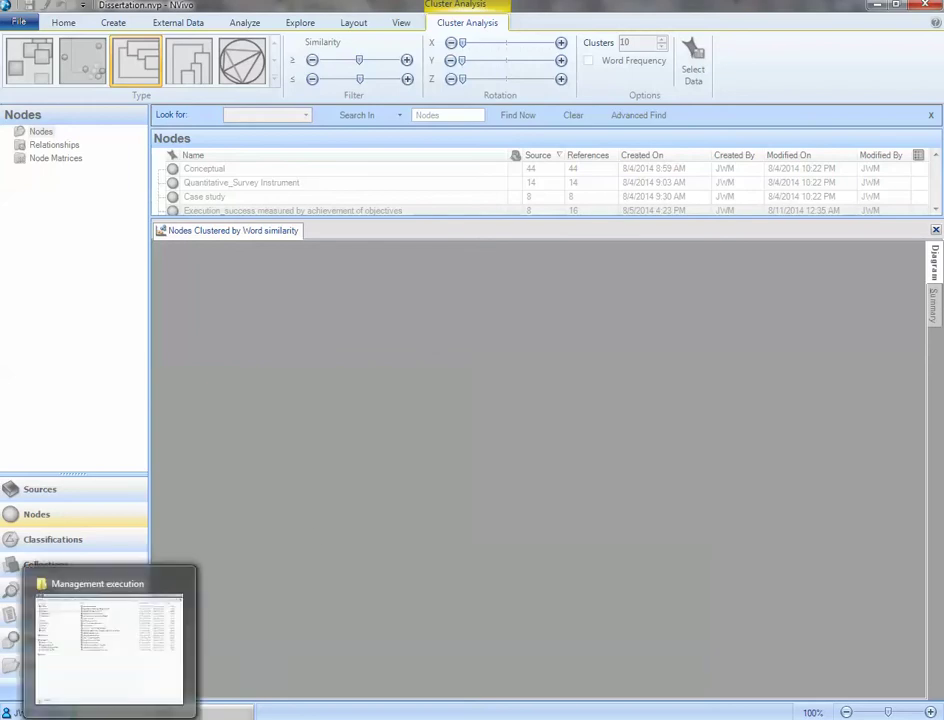
click(95, 675)
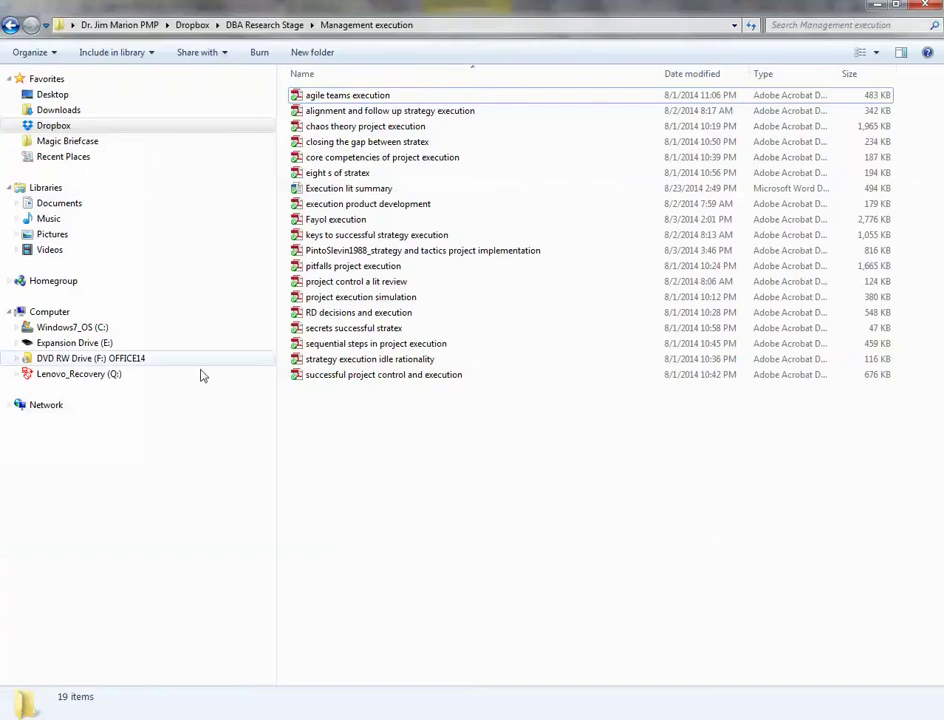
double_click(358, 190)
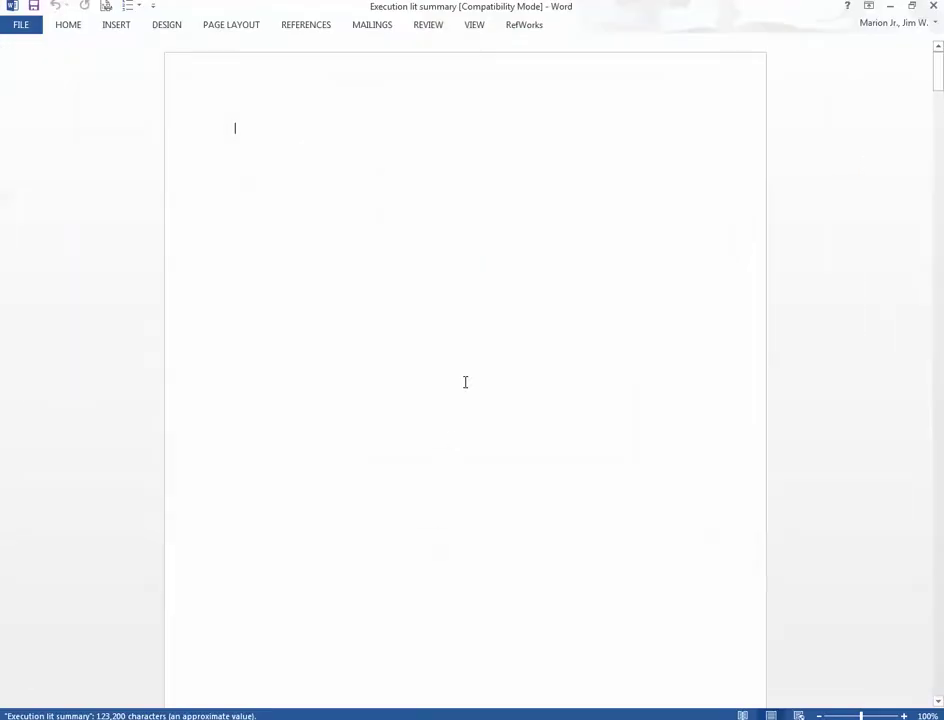
Step: Set the Word document zoom to 200%
scroll(478, 353, down, 15)
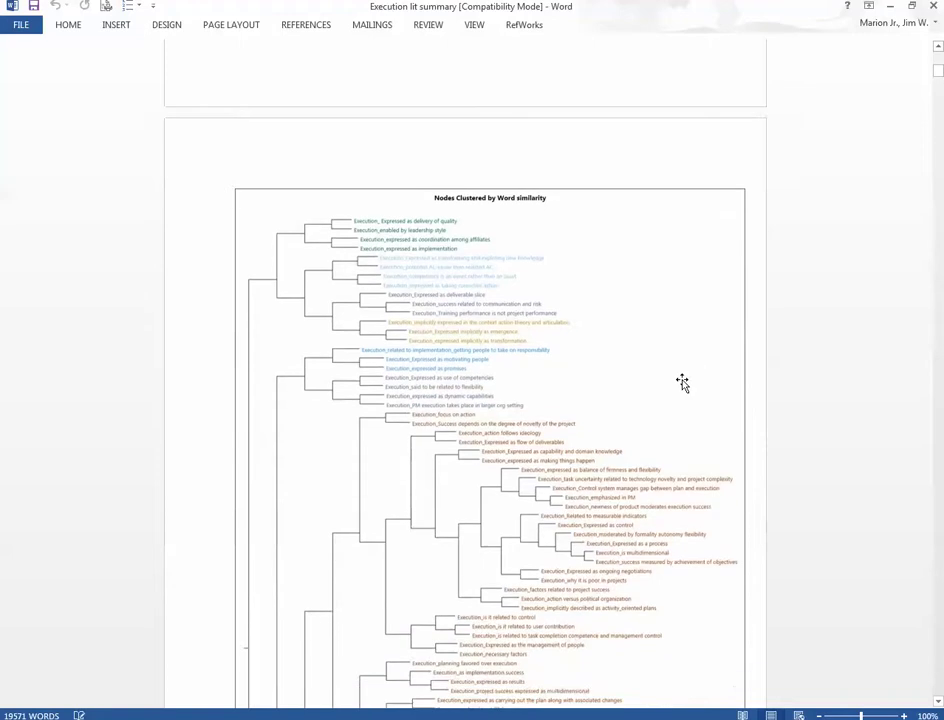
scroll(797, 506, down, 3)
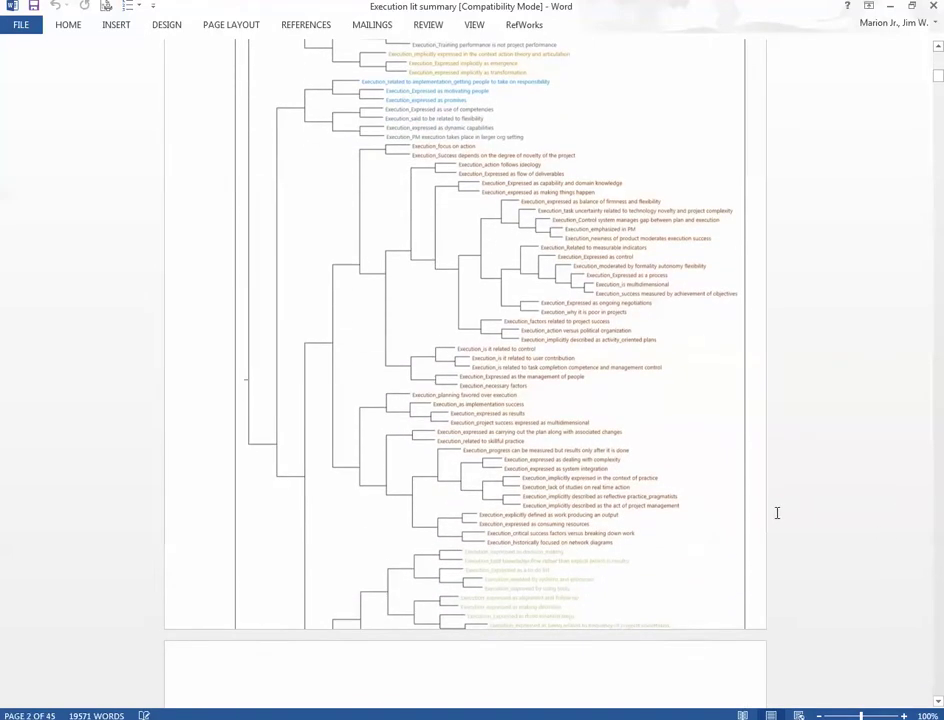
scroll(776, 512, up, 1)
scroll(776, 513, up, 2)
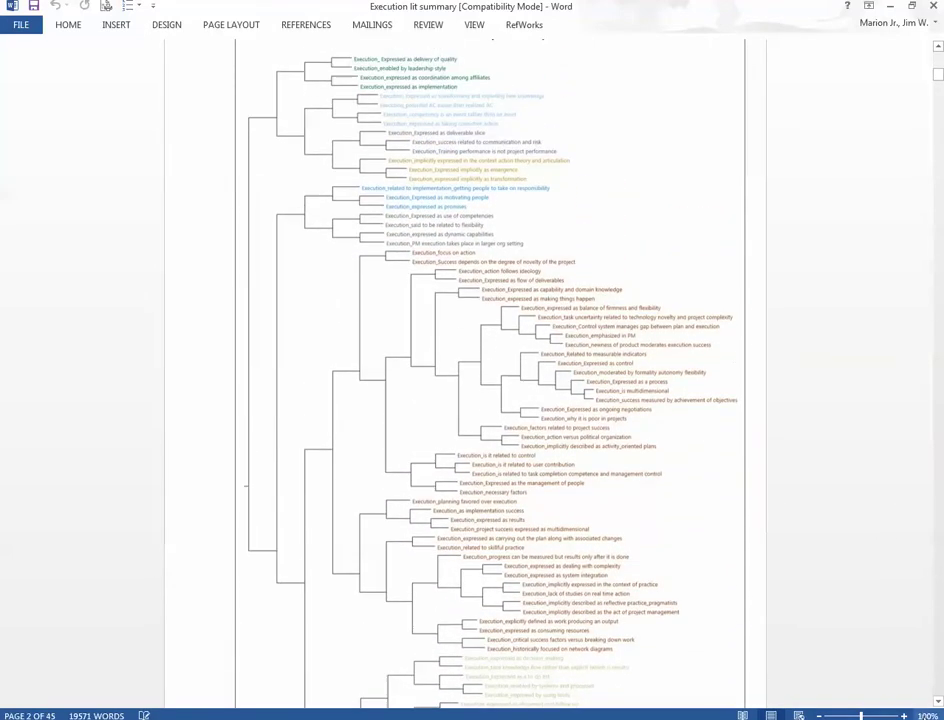
click(926, 715)
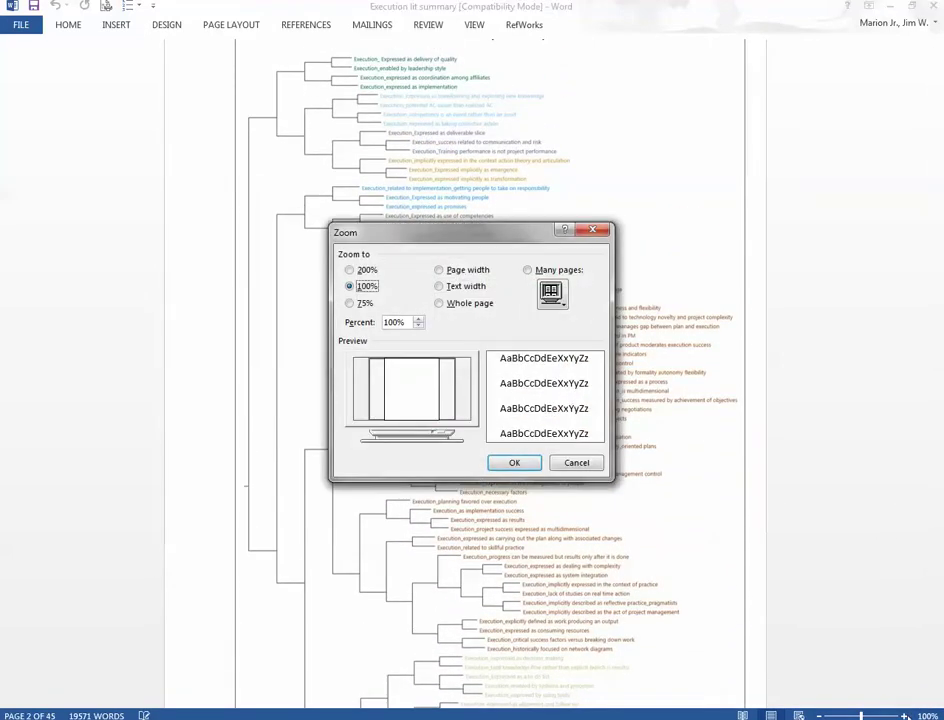
click(350, 270)
click(516, 460)
Step: Select the dendrogram picture and briefly check the NVivo project before returning to Word
scroll(364, 294, up, 7)
scroll(370, 312, down, 3)
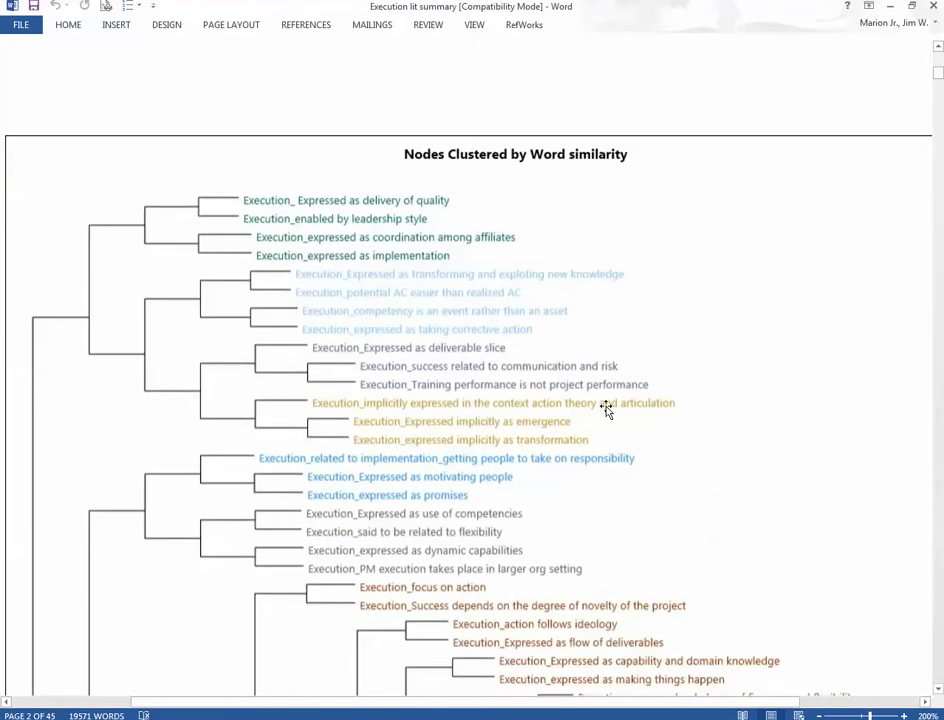
scroll(606, 402, down, 2)
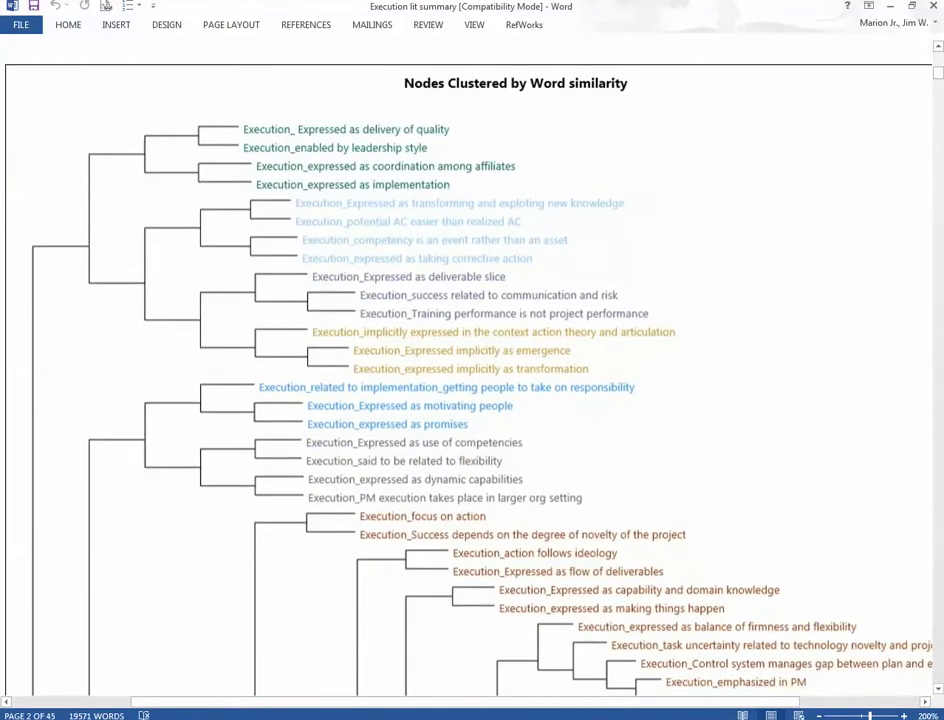
scroll(630, 677, left, 3)
click(630, 677)
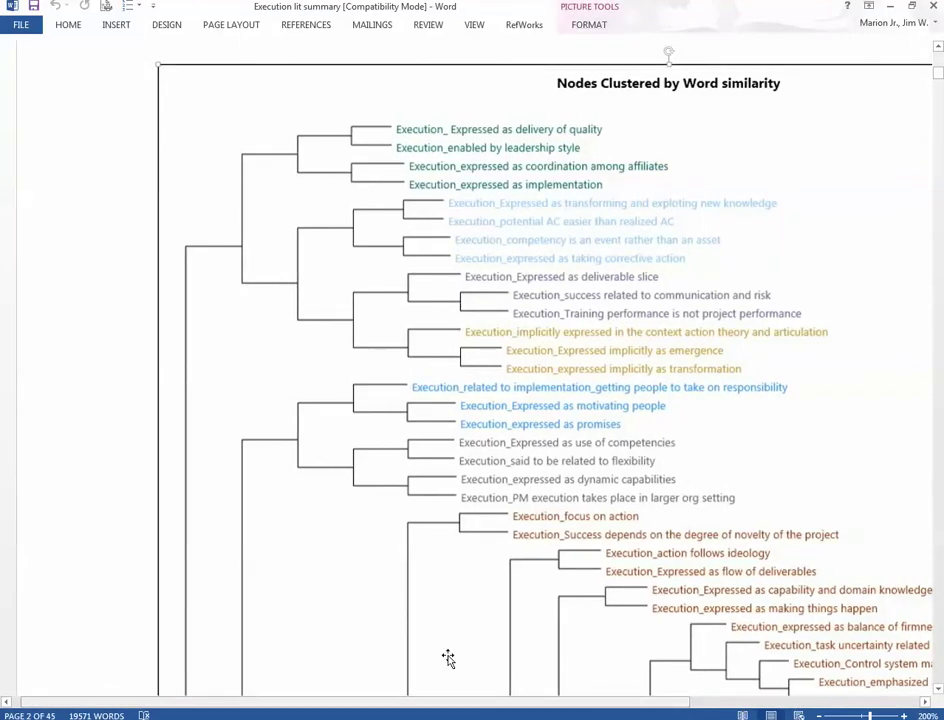
key(alt+Tab)
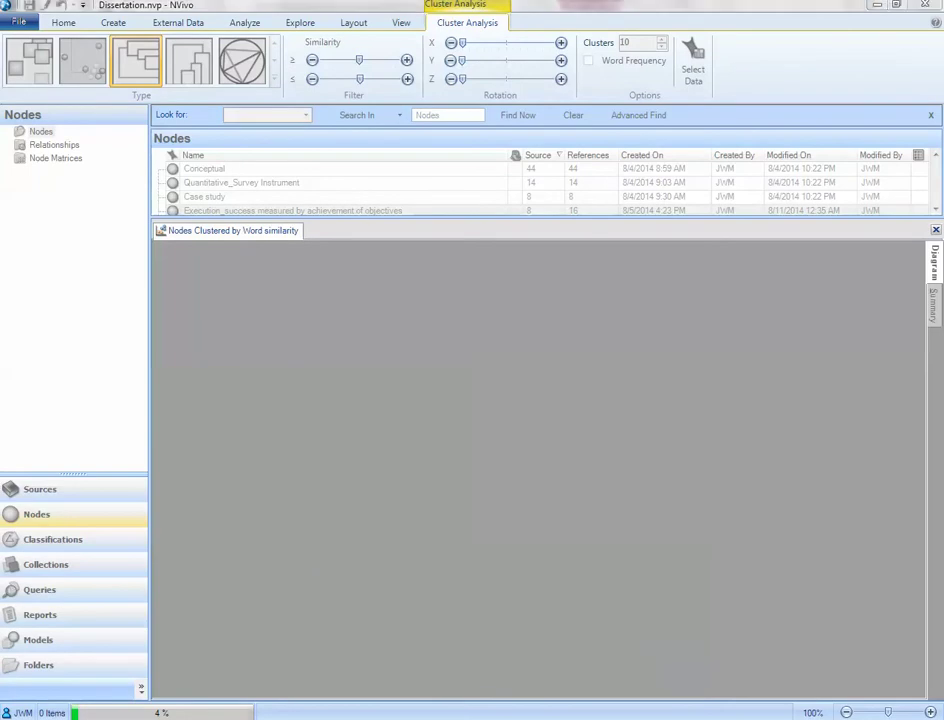
key(alt+Tab)
Step: Scroll through the dendrogram down to the Carrier 1987 reference with 9.11% coverage
scroll(686, 404, down, 10)
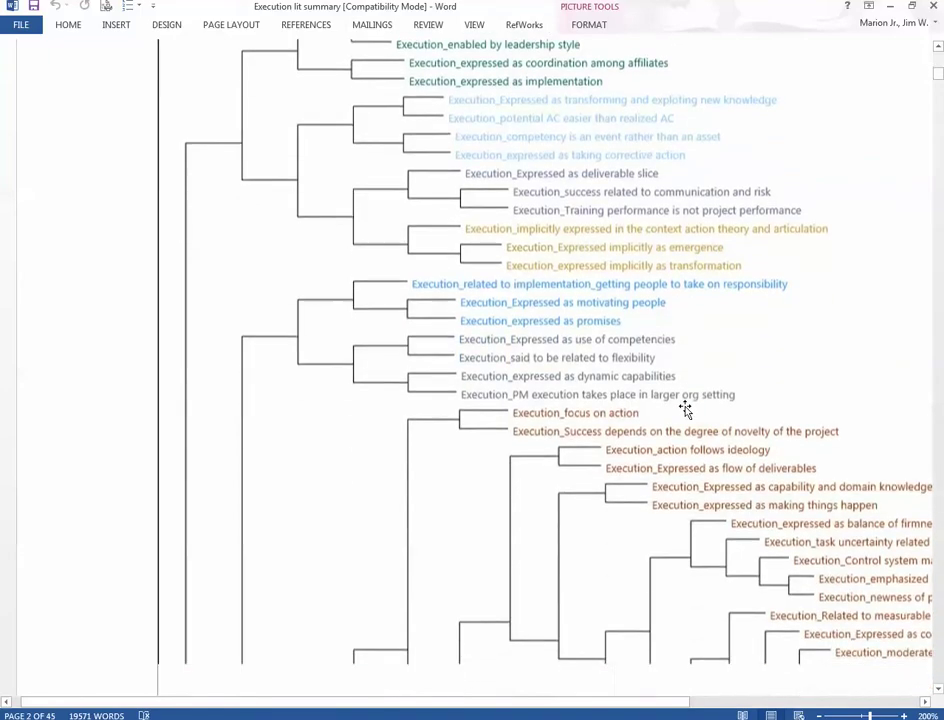
scroll(683, 413, down, 4)
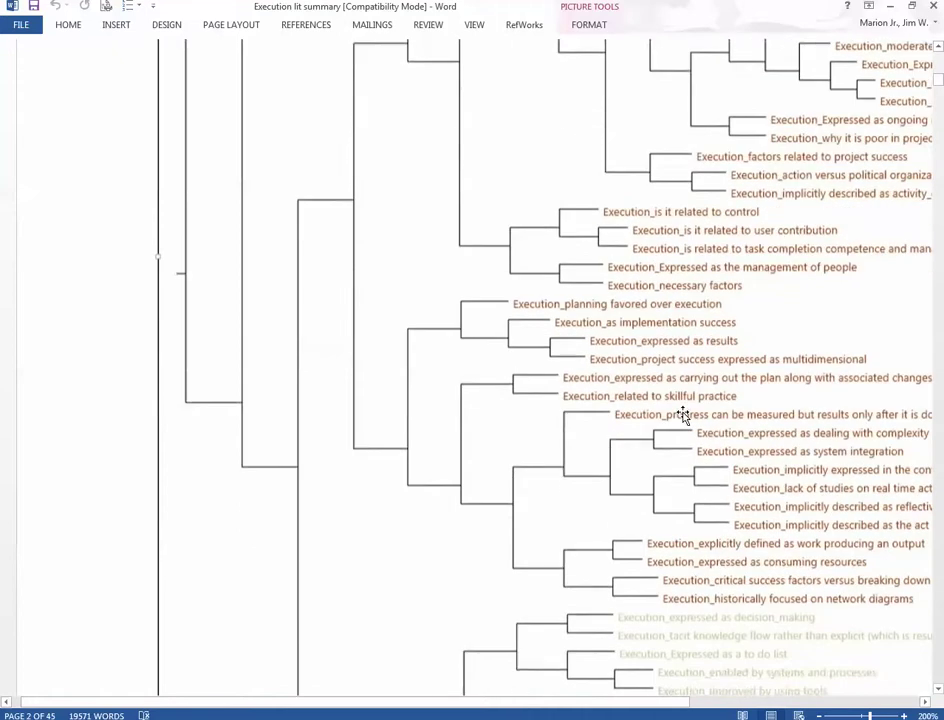
scroll(709, 476, down, 3)
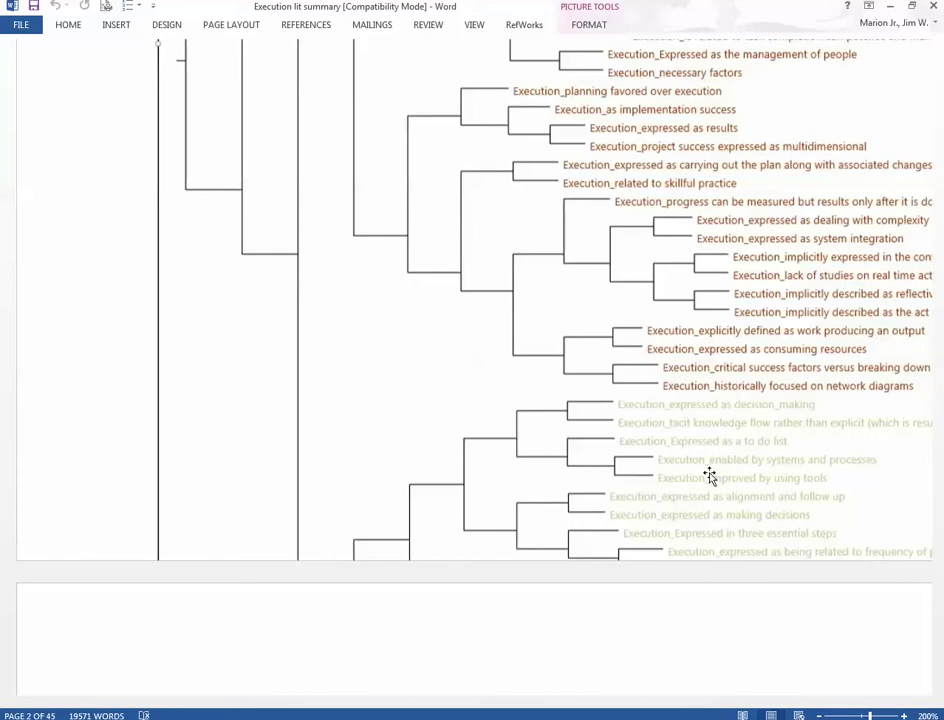
scroll(697, 455, up, 12)
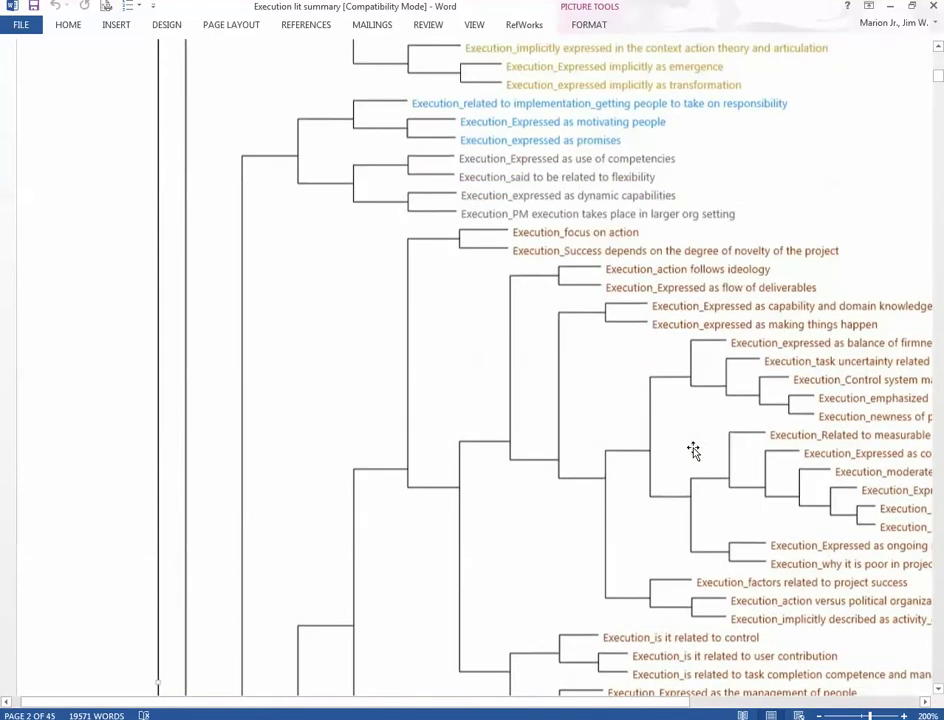
scroll(693, 451, down, 5)
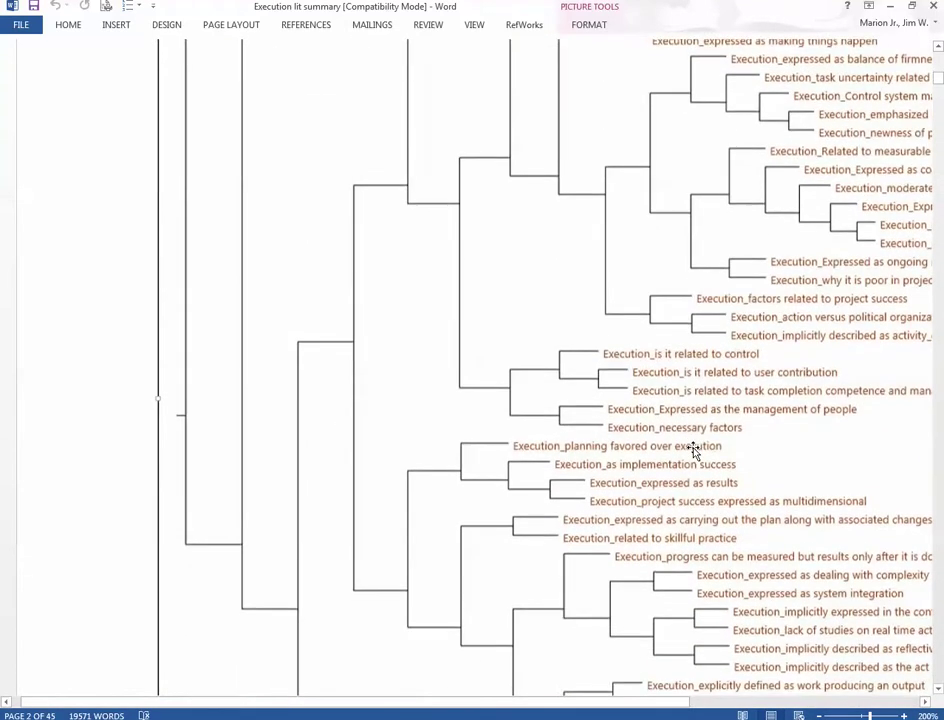
scroll(693, 451, down, 5)
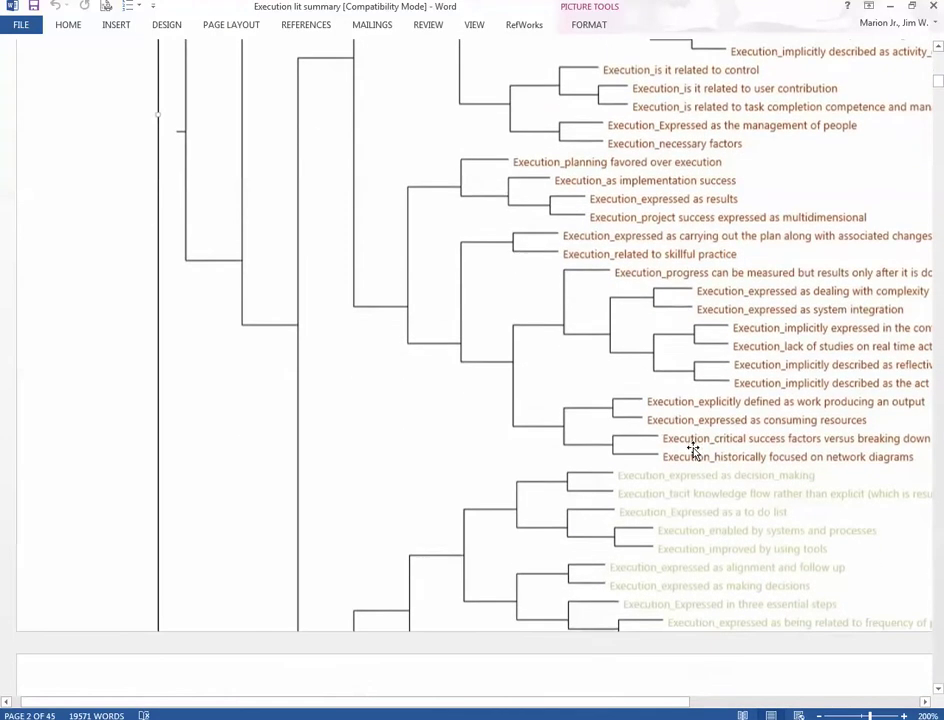
scroll(418, 366, up, 1)
scroll(418, 366, down, 10)
scroll(417, 343, up, 15)
scroll(418, 345, up, 6)
scroll(421, 348, down, 18)
scroll(290, 452, up, 1)
scroll(215, 305, down, 3)
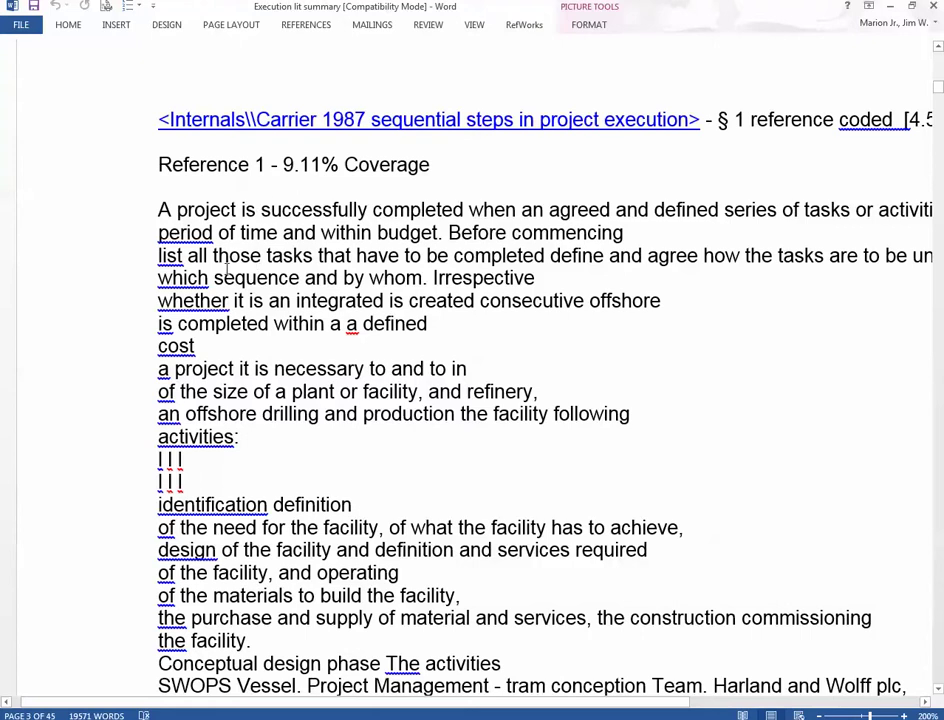
scroll(226, 268, down, 1)
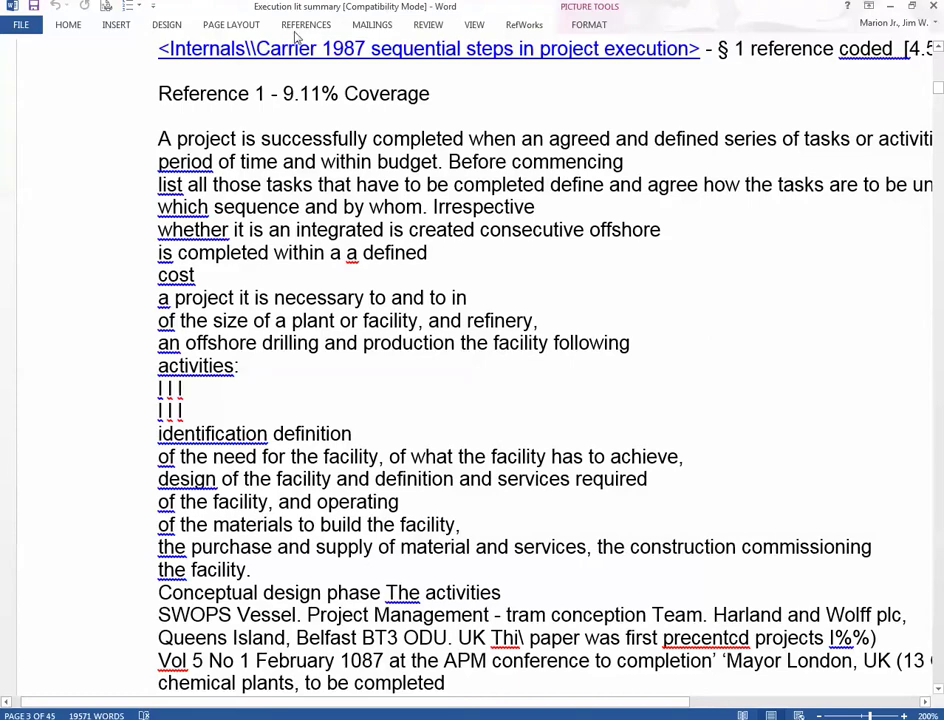
scroll(355, 225, down, 20)
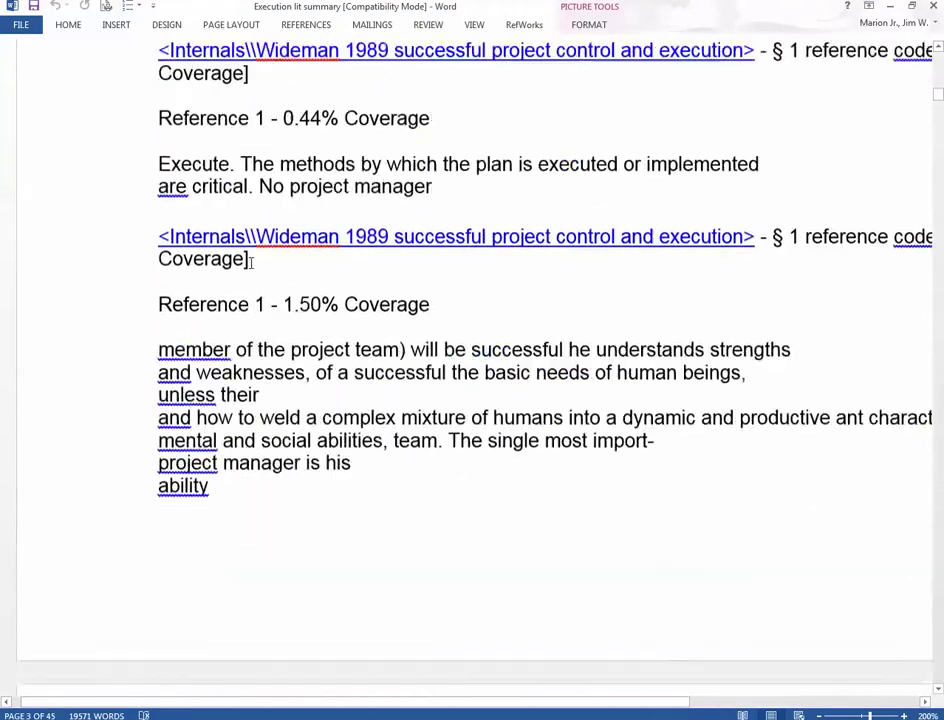
scroll(248, 279, down, 6)
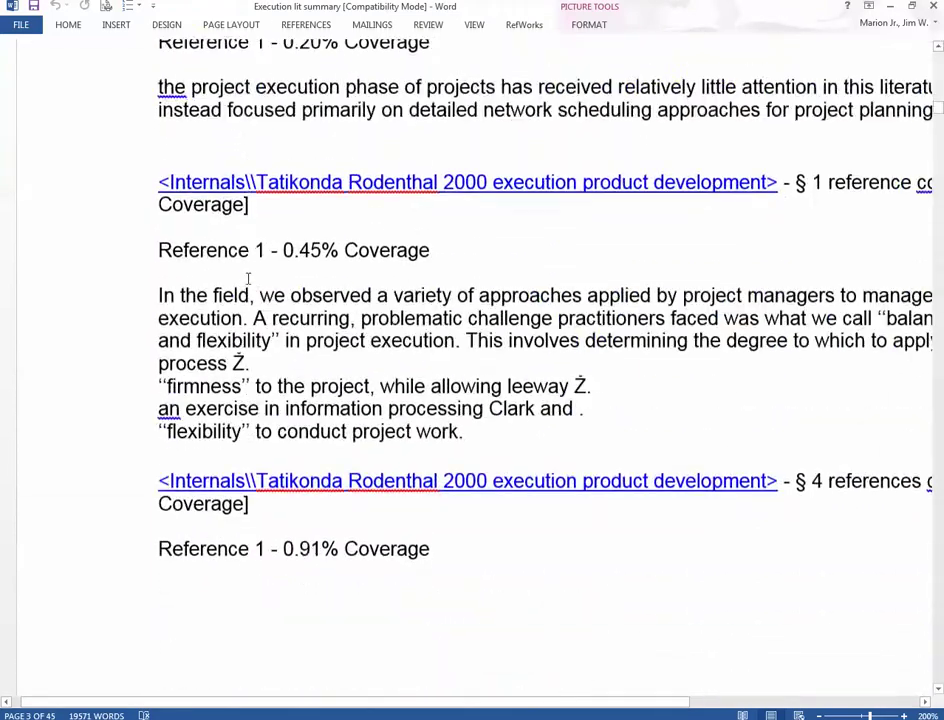
scroll(248, 278, down, 15)
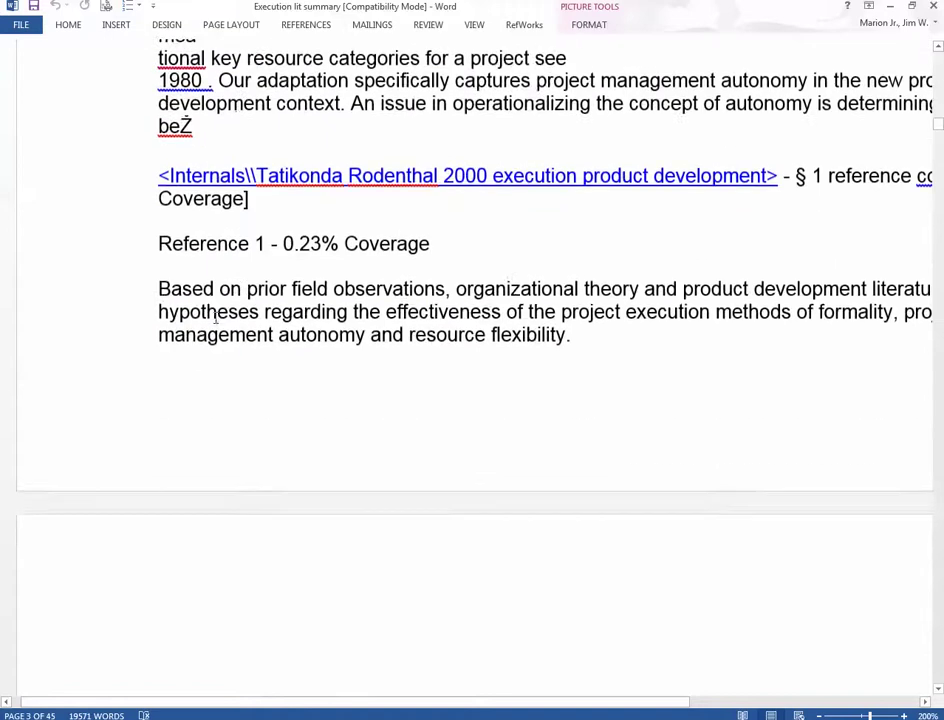
scroll(220, 315, down, 20)
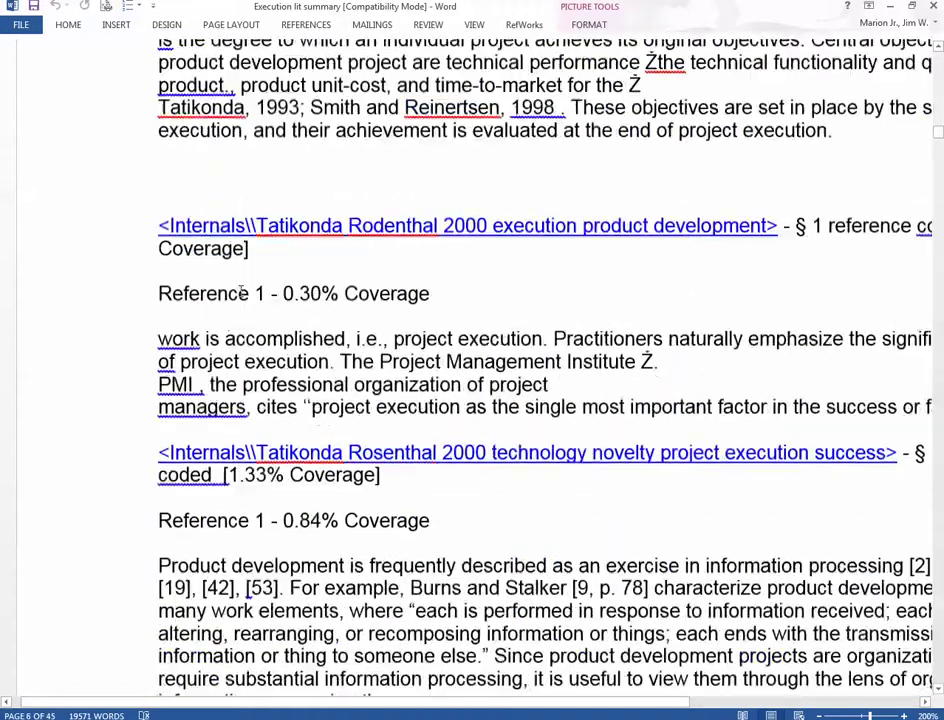
scroll(240, 292, down, 20)
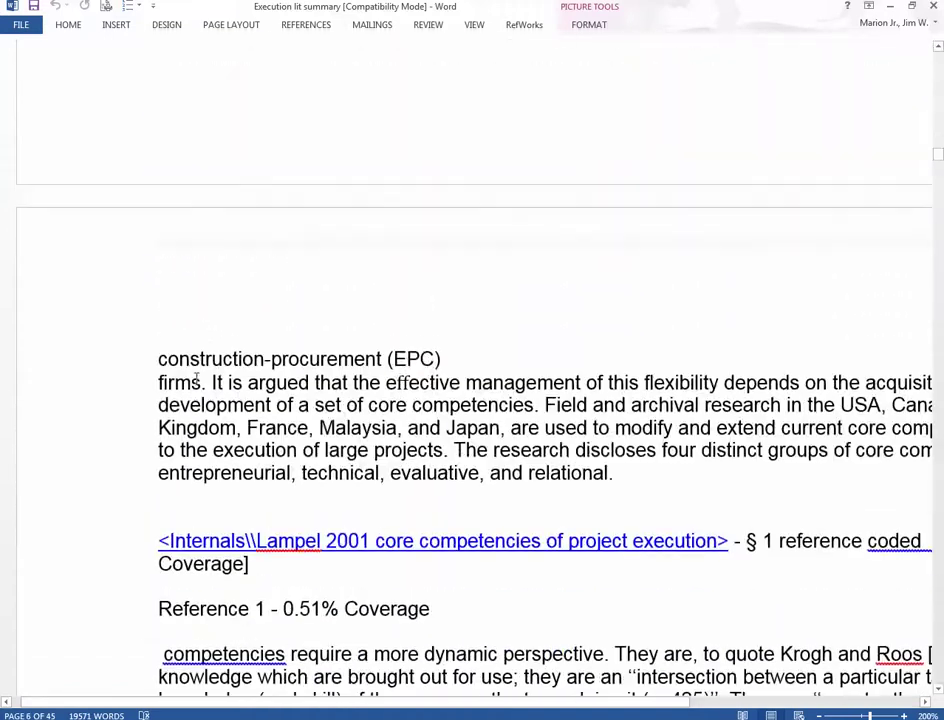
scroll(78, 461, down, 20)
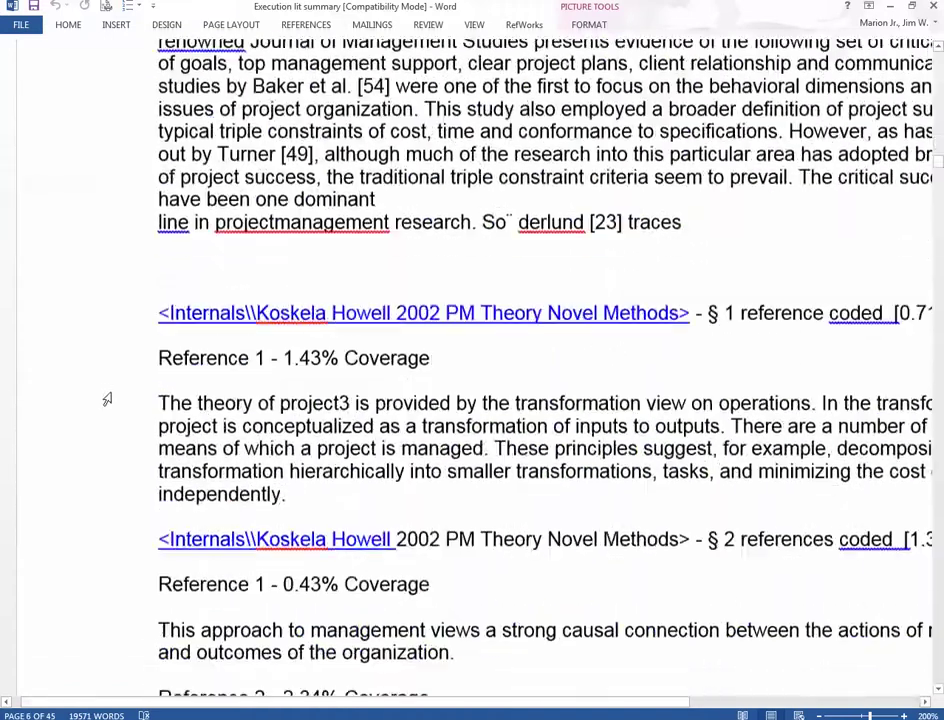
scroll(108, 399, down, 20)
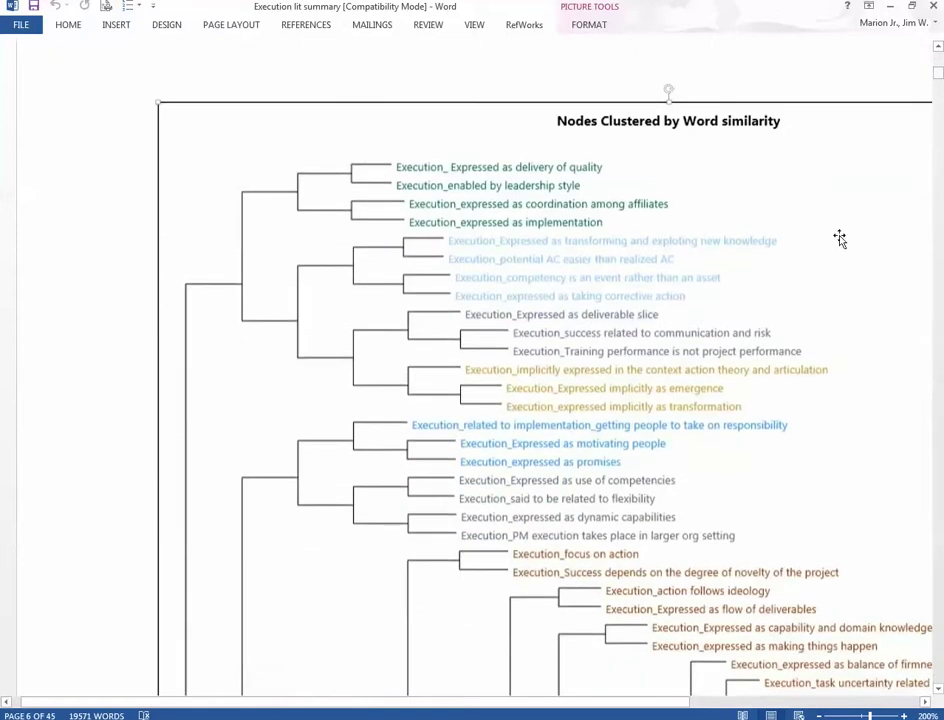
scroll(836, 240, down, 3)
scroll(300, 225, down, 1)
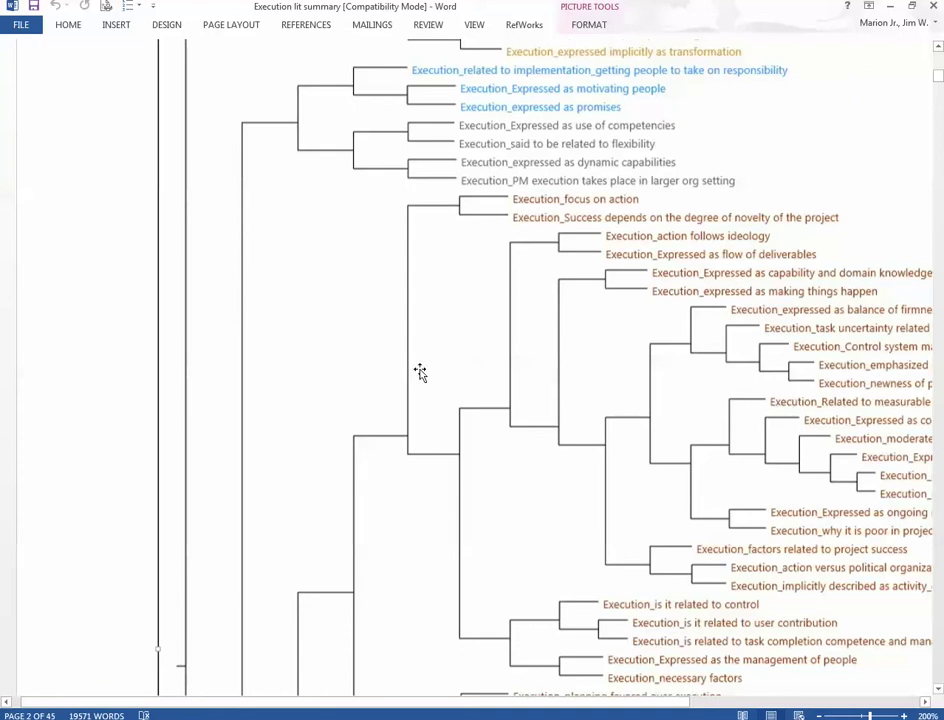
scroll(408, 390, down, 15)
scroll(242, 358, down, 20)
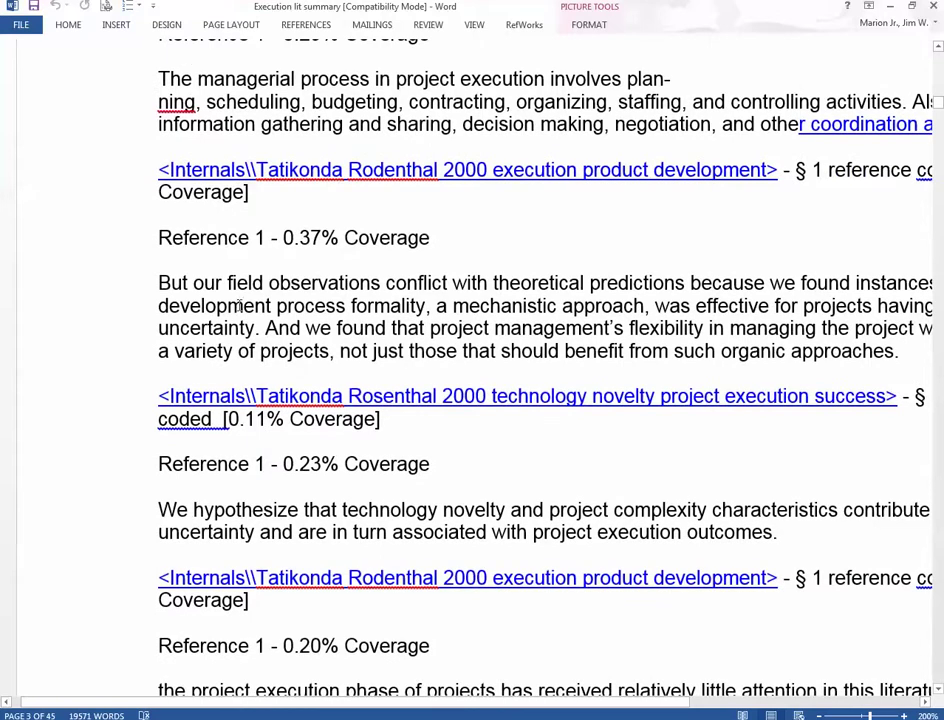
Step: Select 'field observations conflict with theoretical predictions' and briefly view the RefWorks ribbon
drag(229, 283, 668, 287)
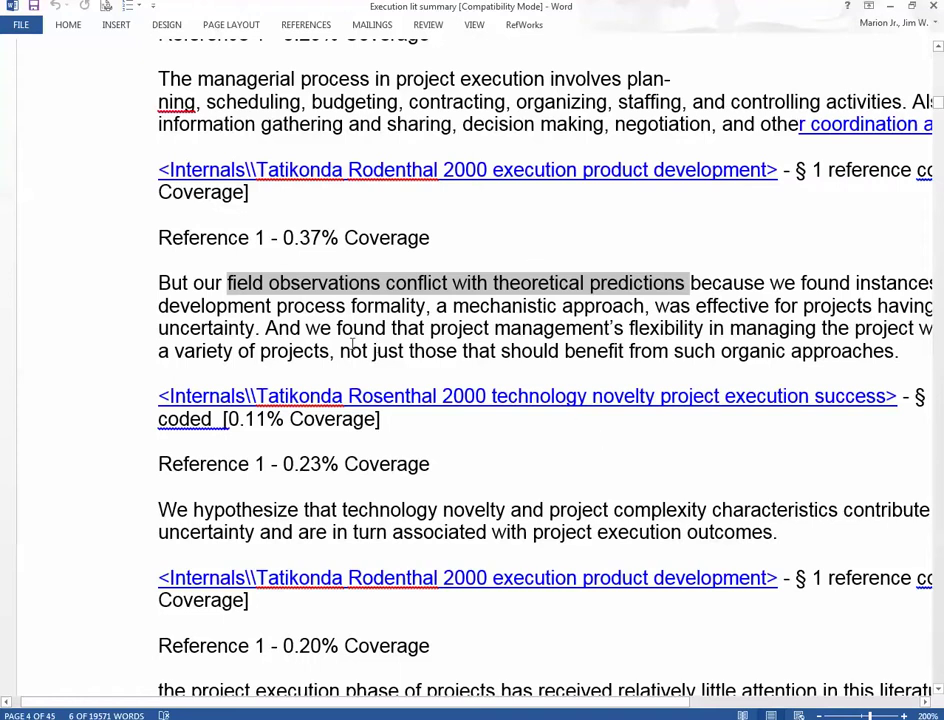
scroll(525, 330, up, 3)
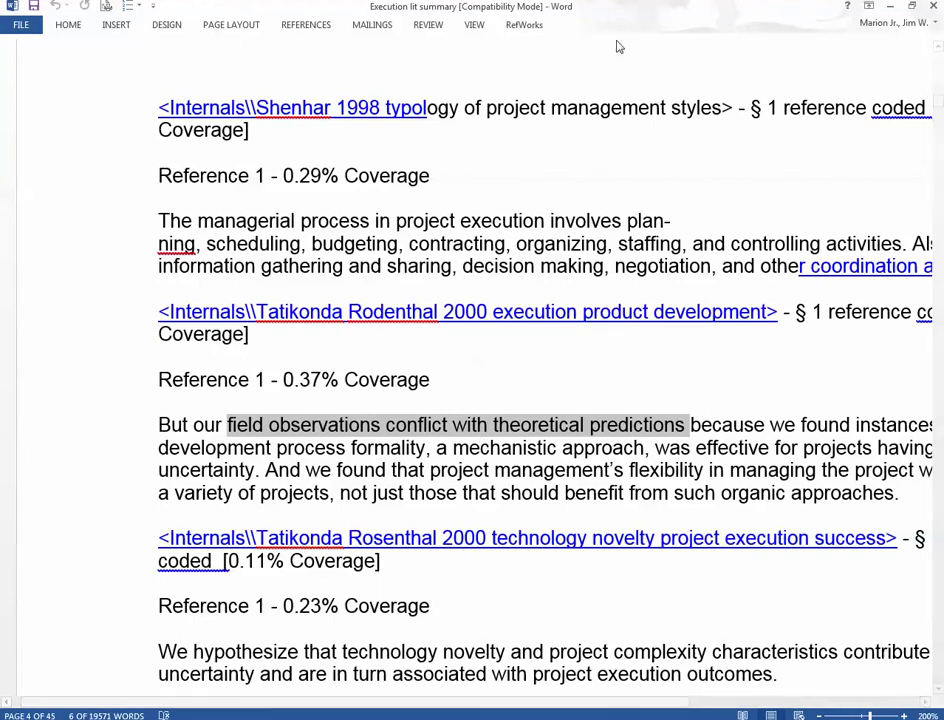
click(530, 28)
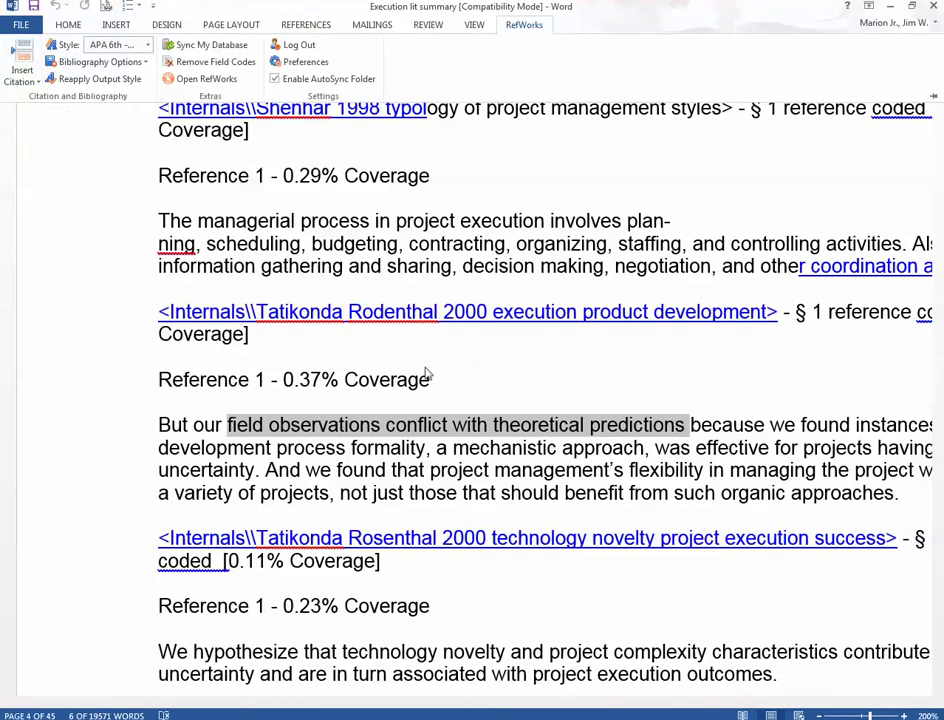
click(95, 350)
scroll(96, 344, up, 5)
scroll(188, 358, down, 3)
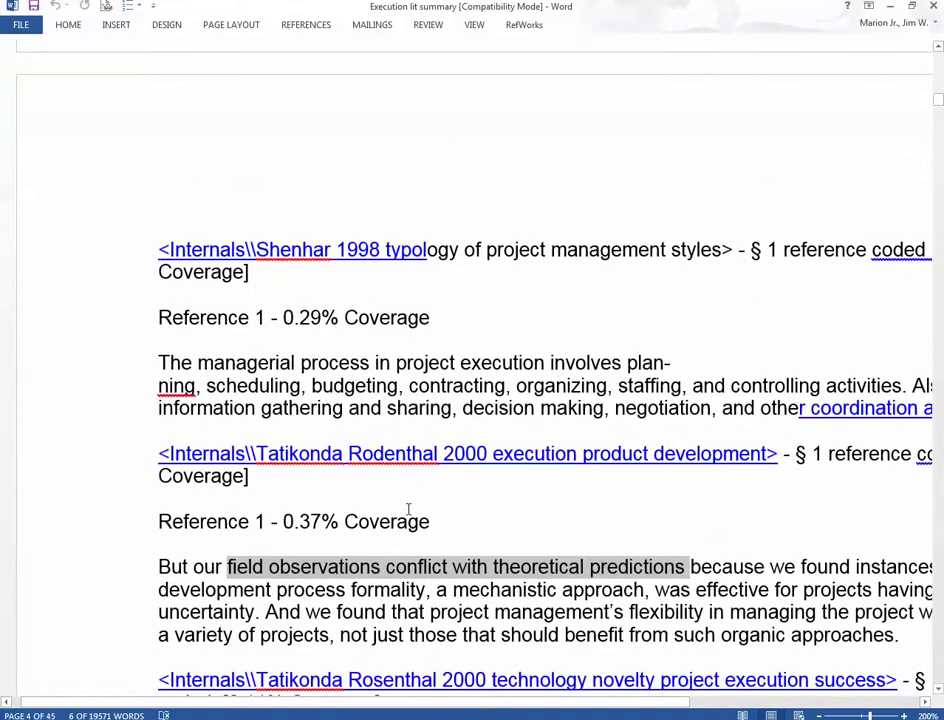
scroll(383, 490, up, 6)
scroll(383, 490, up, 15)
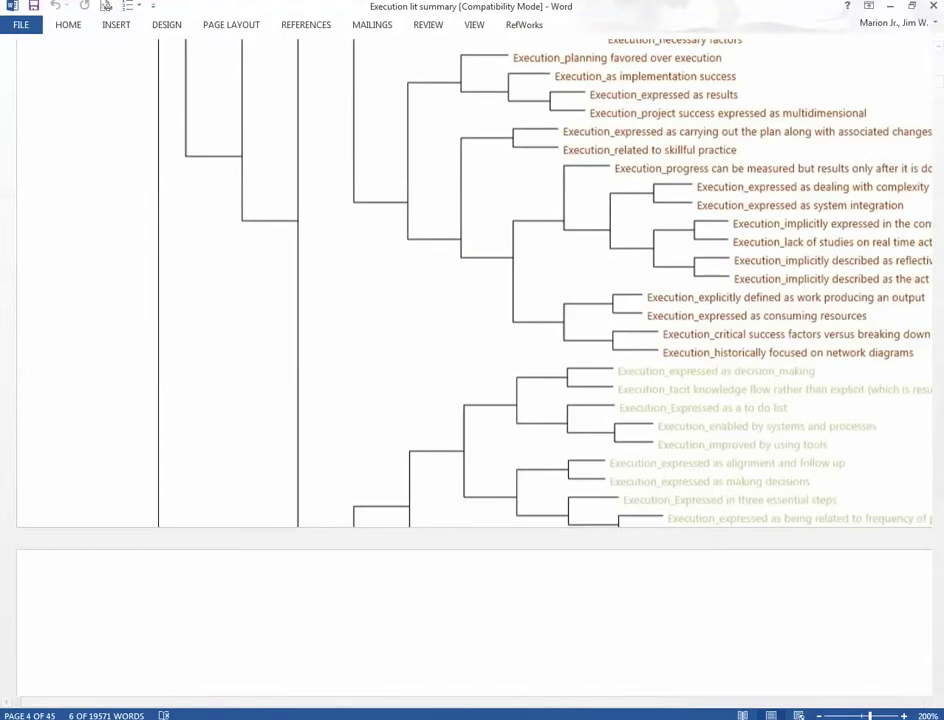
Step: Review dendrogram clusters such as 'action follows ideology', then switch to NVivo's cluster analysis
drag(940, 86, 940, 80)
scroll(804, 52, up, 12)
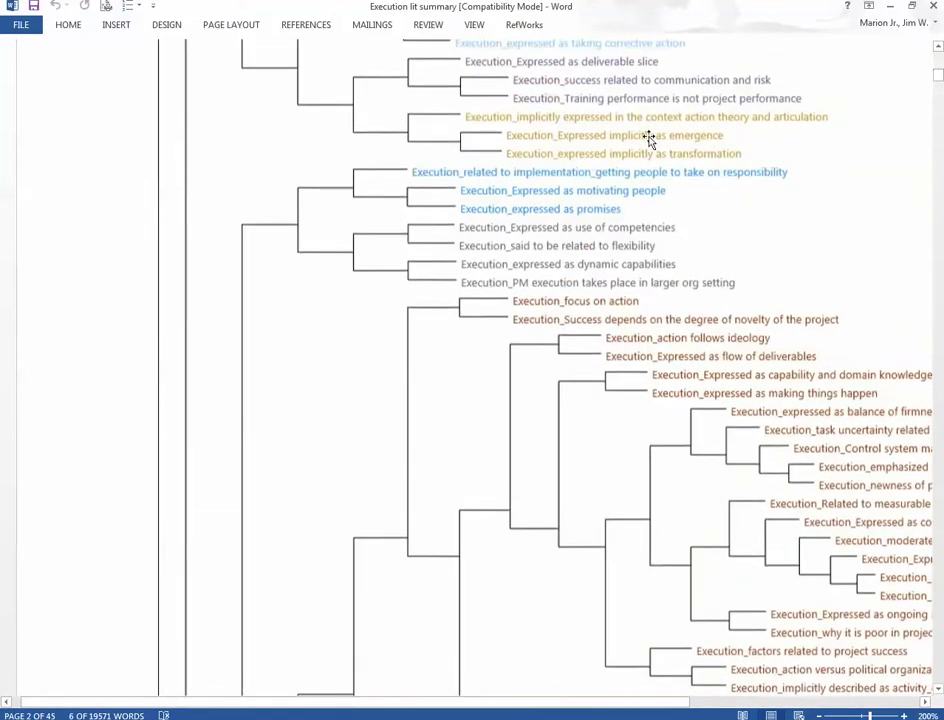
scroll(730, 143, down, 6)
scroll(815, 172, up, 1)
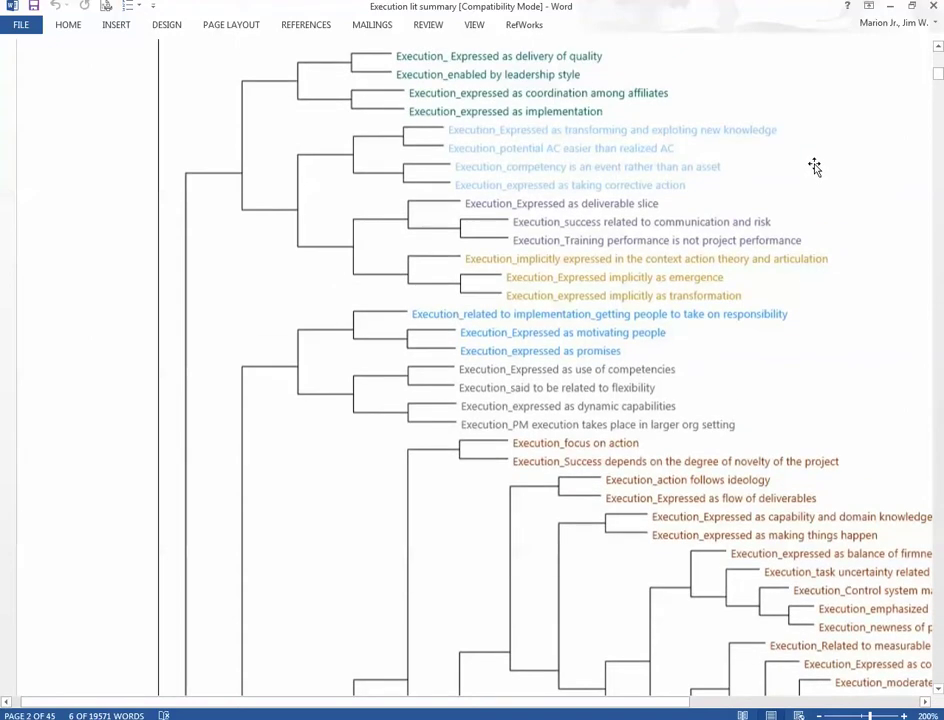
scroll(815, 168, down, 6)
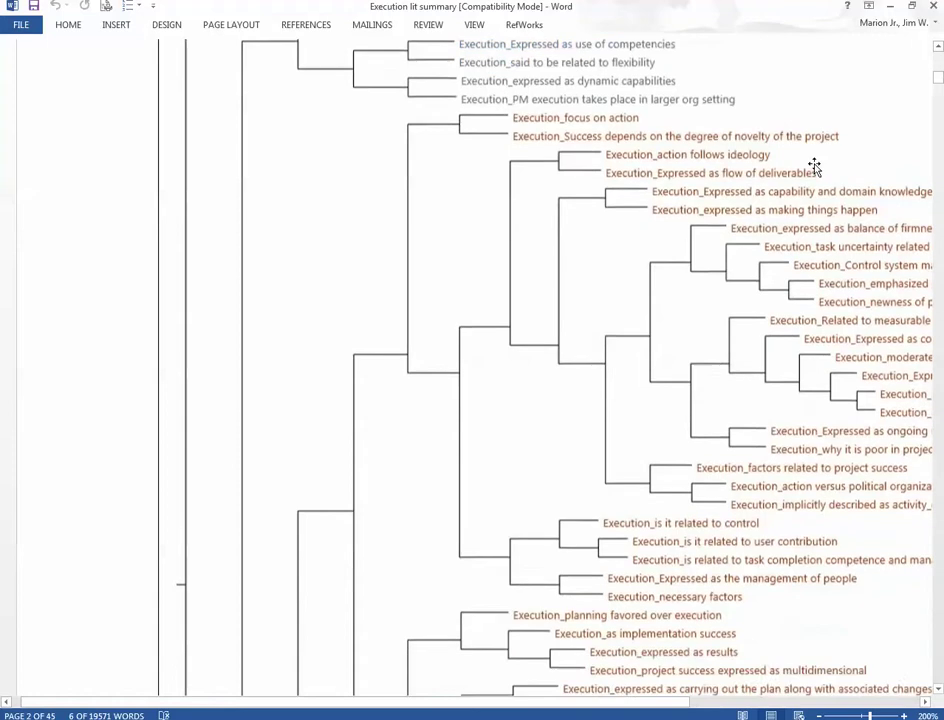
scroll(815, 168, down, 1)
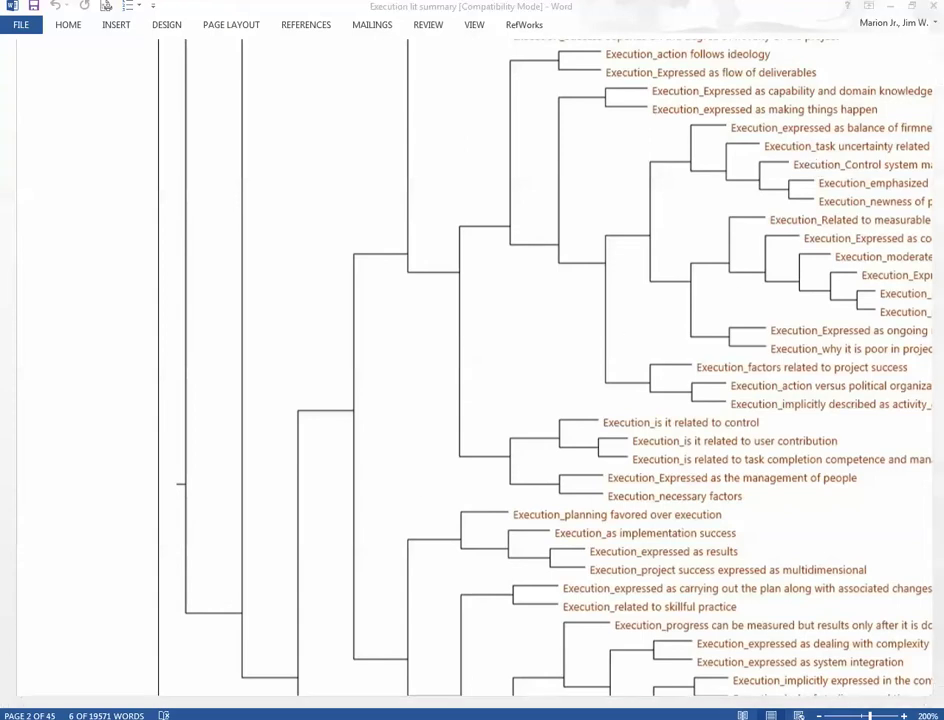
key(alt+Tab)
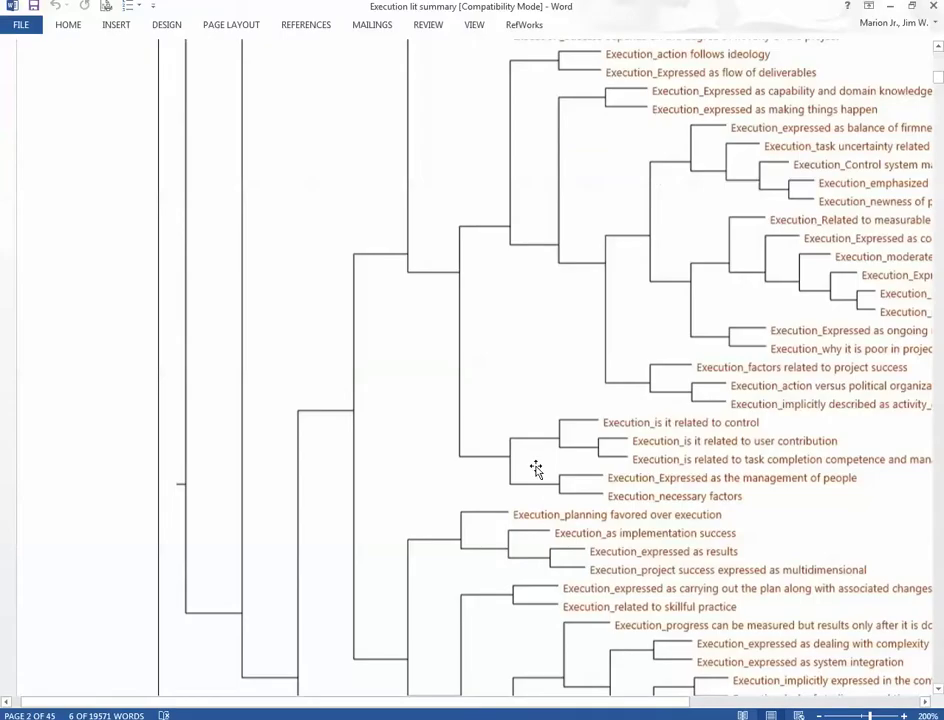
Step: Scroll up and down through the Execution node dendrogram at 170% zoom
scroll(535, 468, down, 10)
scroll(257, 435, down, 15)
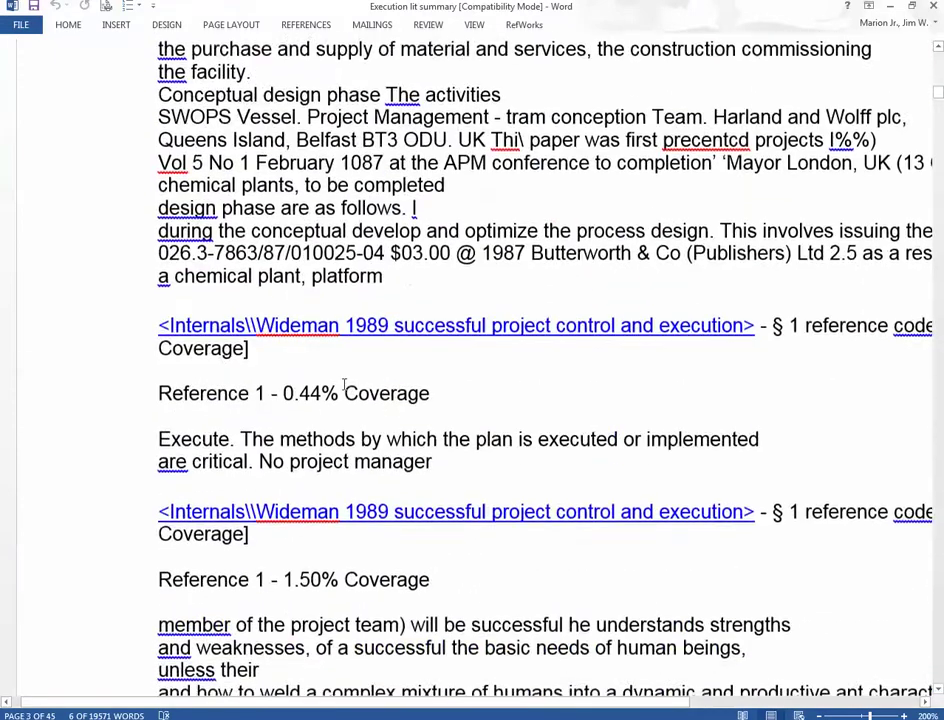
scroll(325, 345, down, 5)
scroll(330, 370, up, 15)
scroll(343, 386, up, 12)
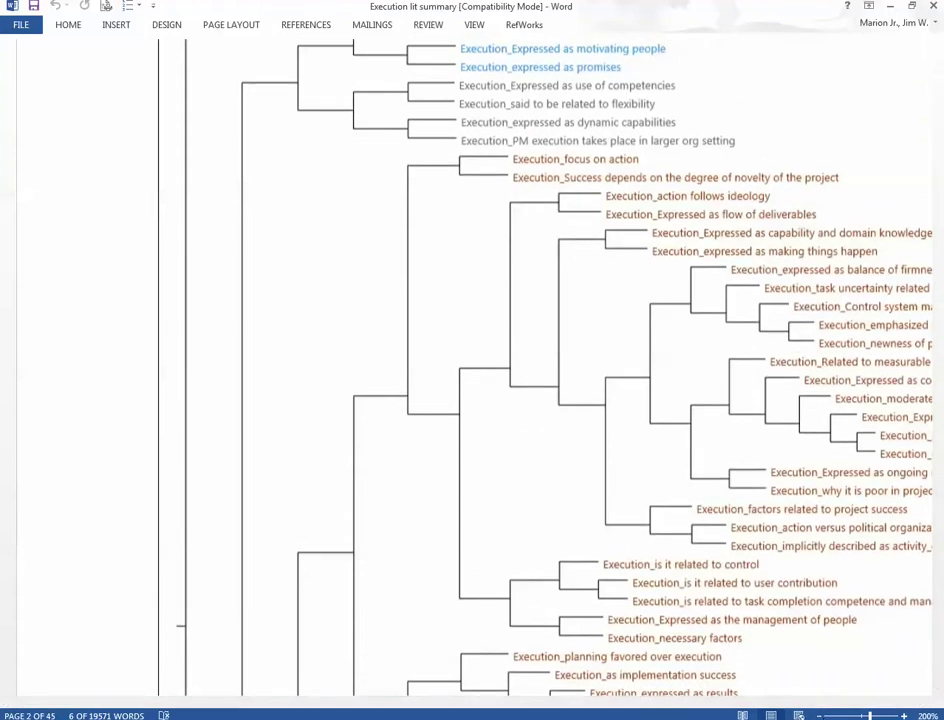
scroll(590, 527, down, 1)
scroll(716, 522, down, 2)
scroll(590, 455, down, 7)
scroll(797, 461, down, 4)
scroll(815, 432, up, 6)
scroll(785, 369, up, 6)
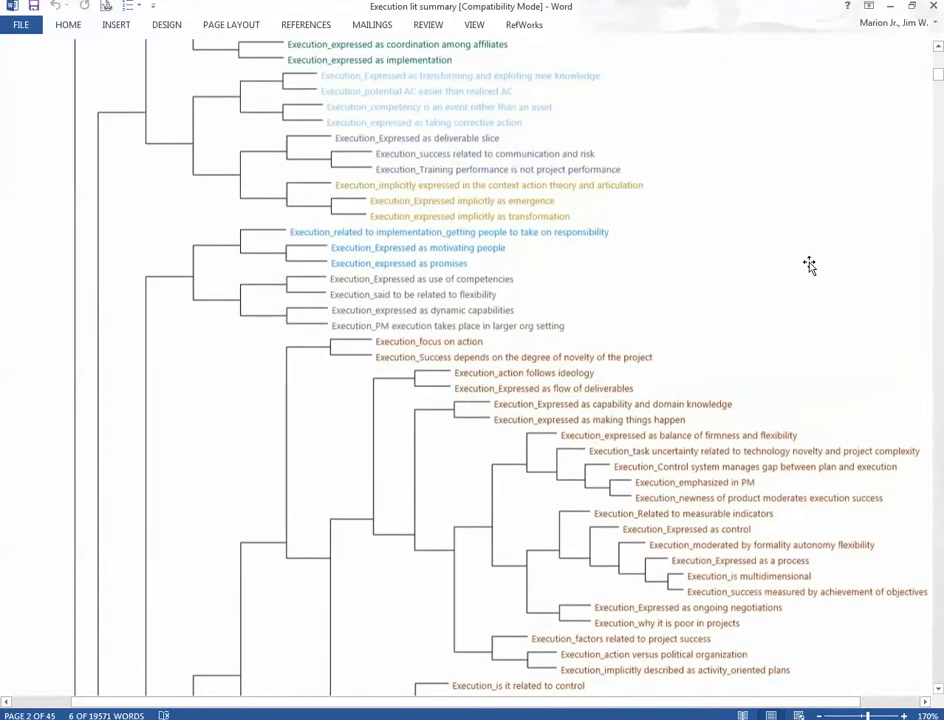
scroll(810, 265, up, 4)
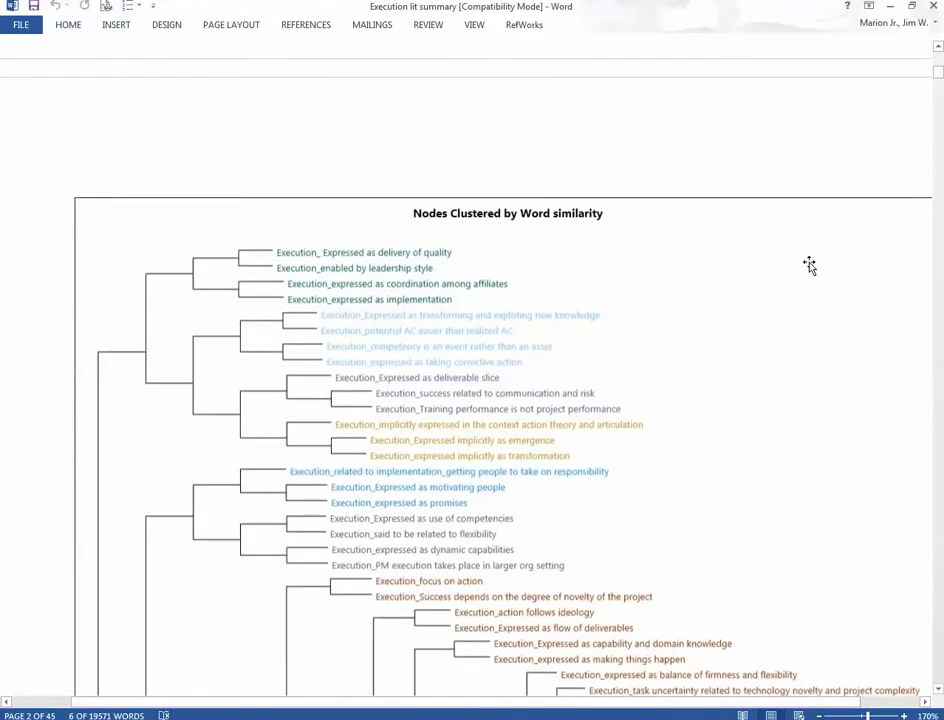
scroll(808, 266, down, 4)
scroll(808, 268, down, 10)
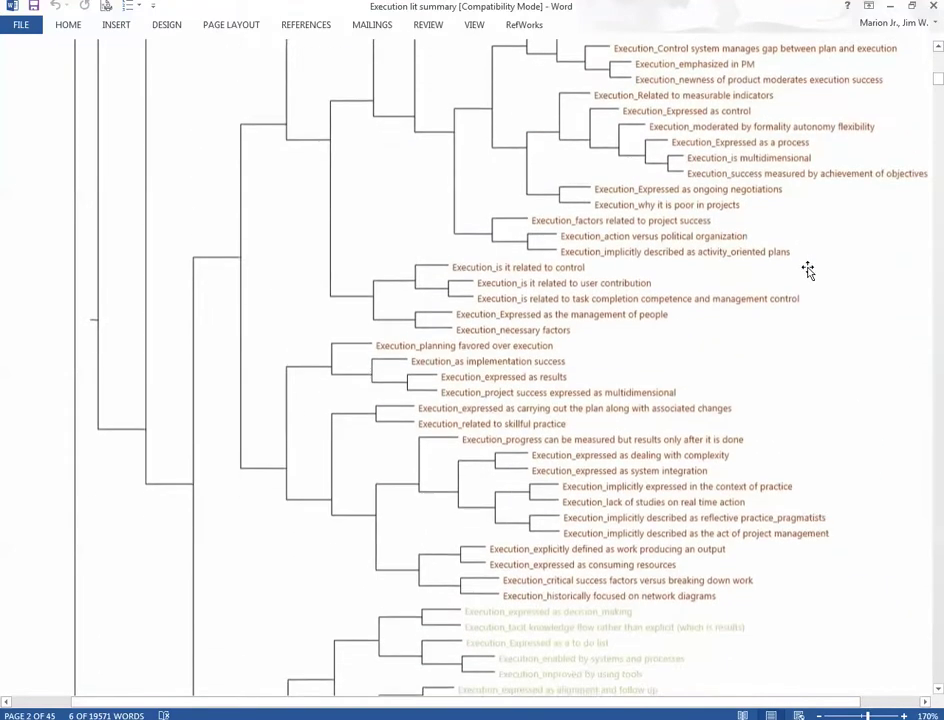
scroll(316, 398, down, 7)
scroll(316, 398, up, 12)
scroll(335, 420, up, 5)
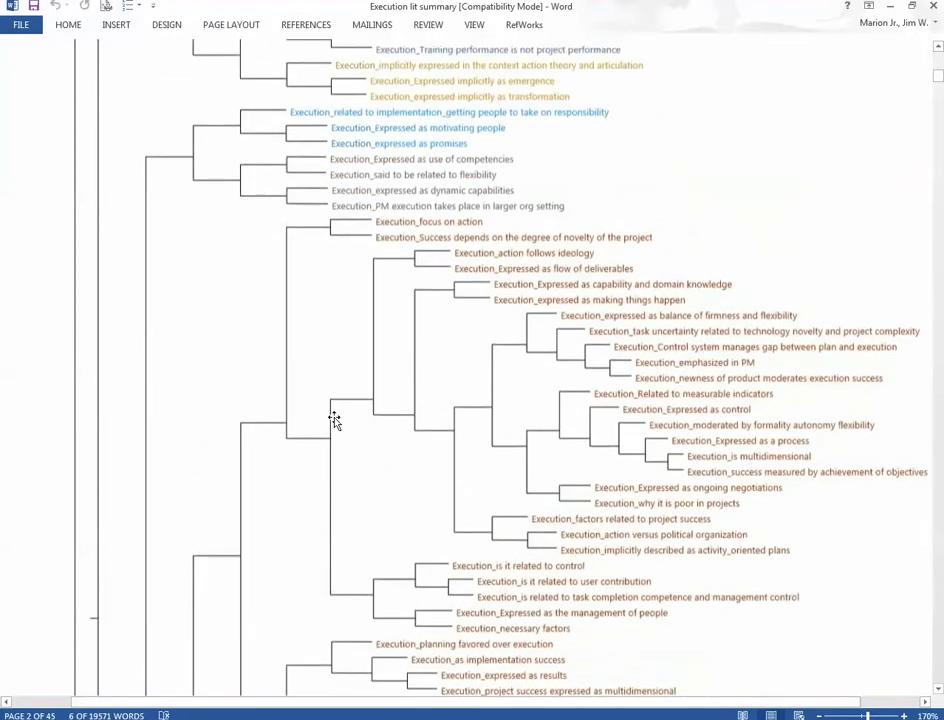
scroll(335, 420, up, 3)
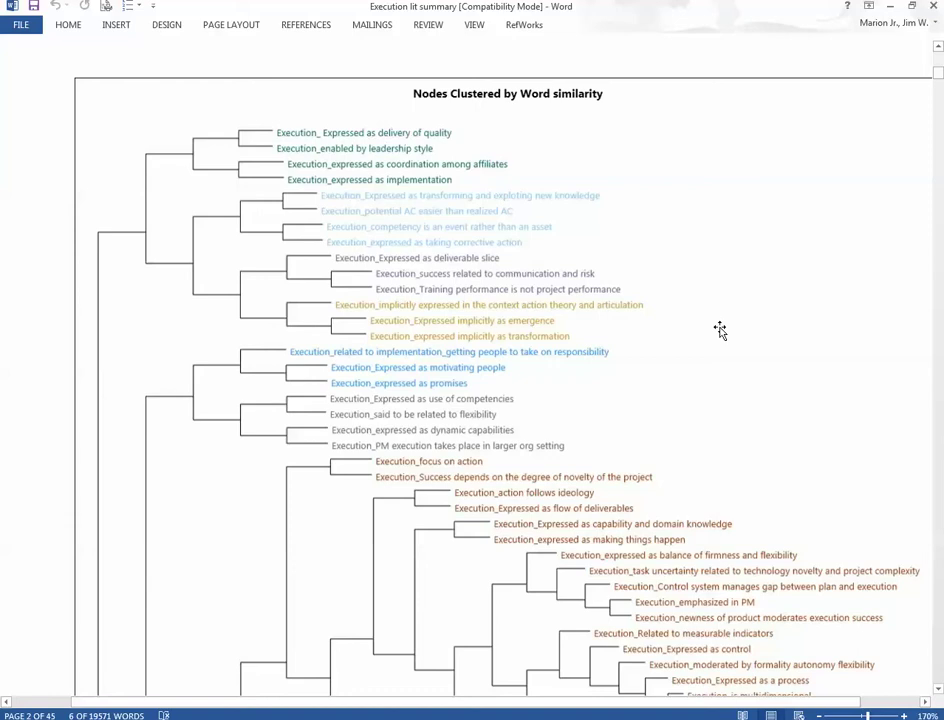
Step: Scroll into page 3's references down to the Wideman 1989 source at 0.22% coverage
scroll(720, 331, down, 3)
scroll(720, 331, down, 2)
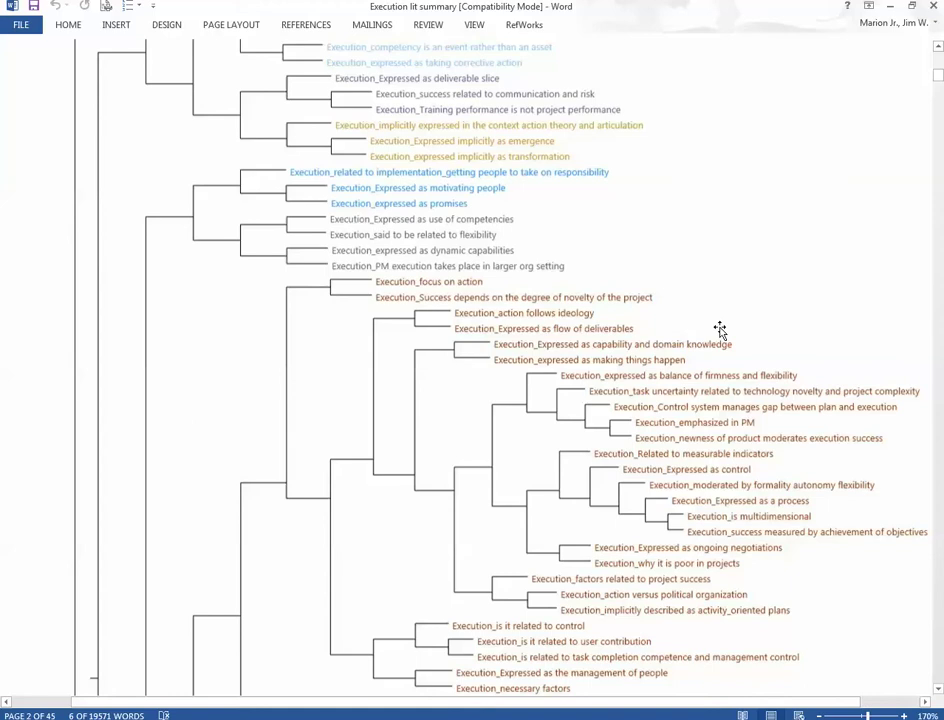
scroll(720, 331, down, 3)
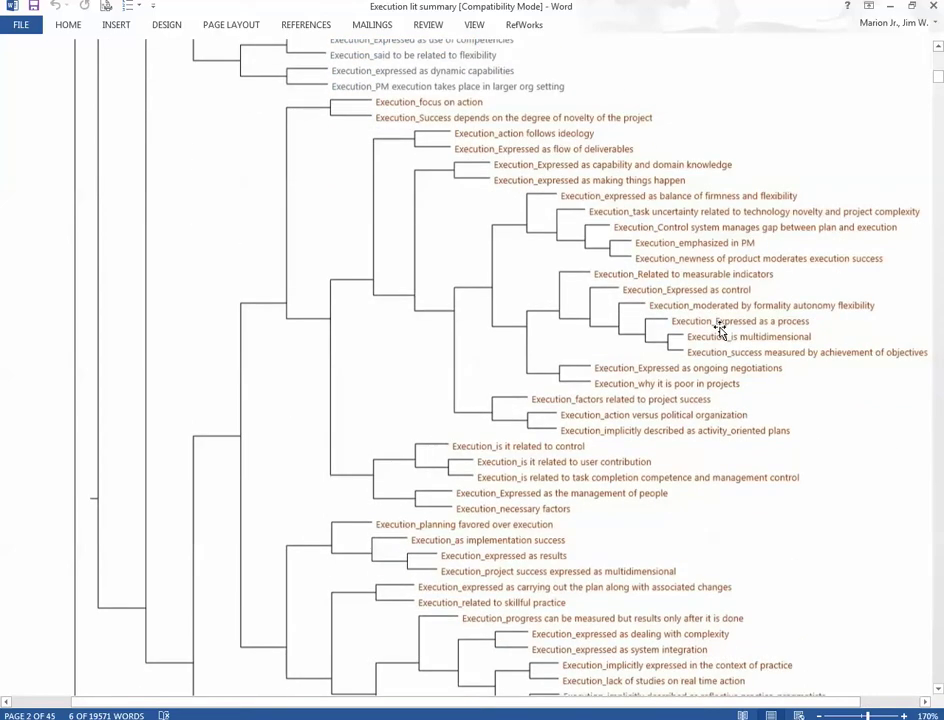
scroll(148, 385, down, 20)
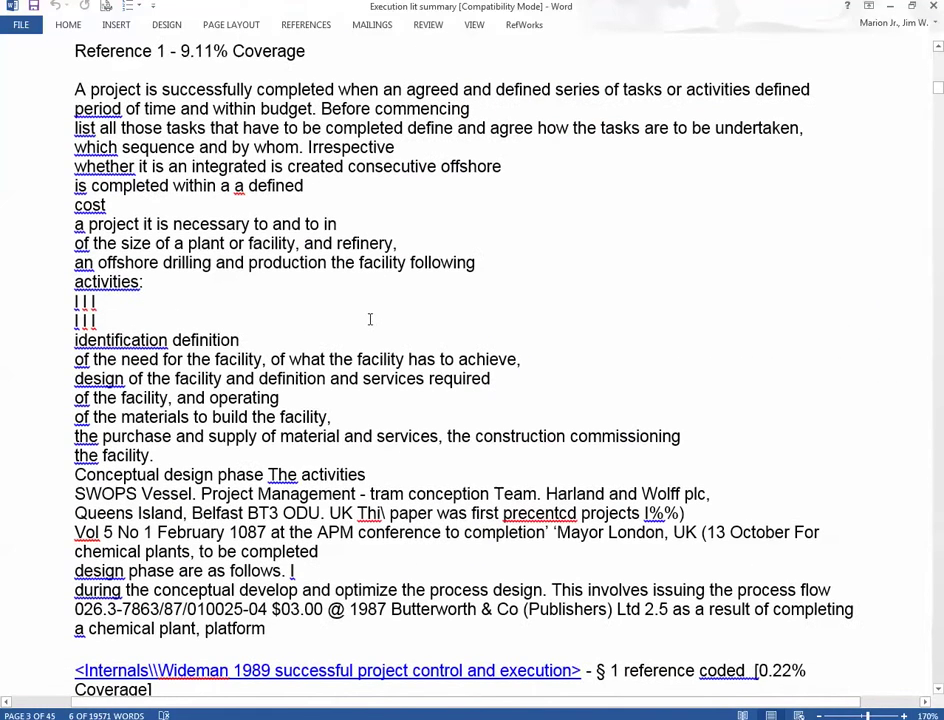
scroll(405, 321, up, 2)
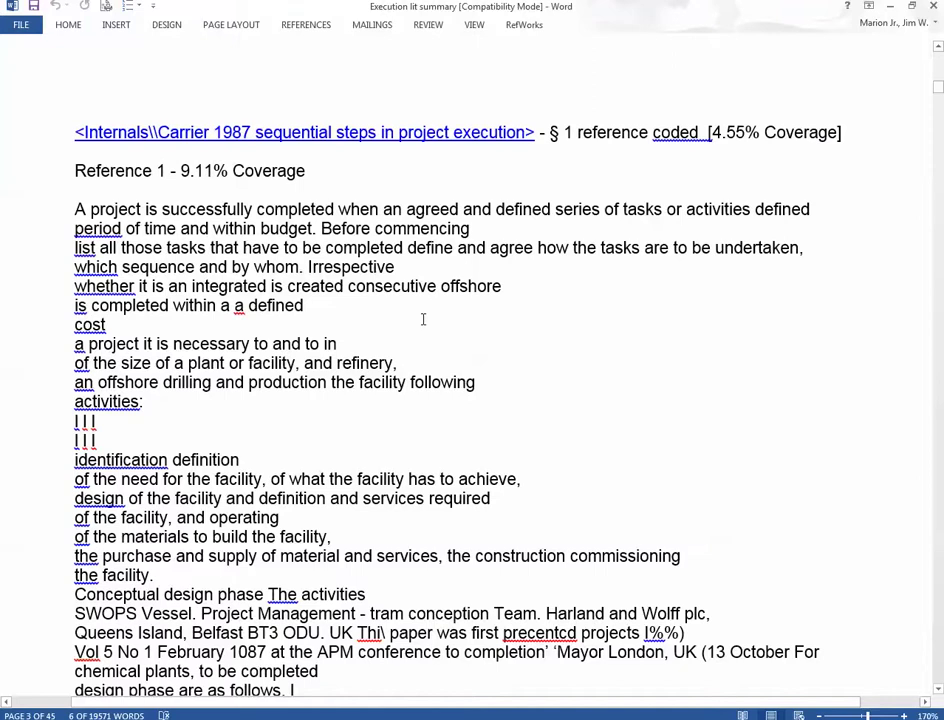
scroll(423, 319, down, 10)
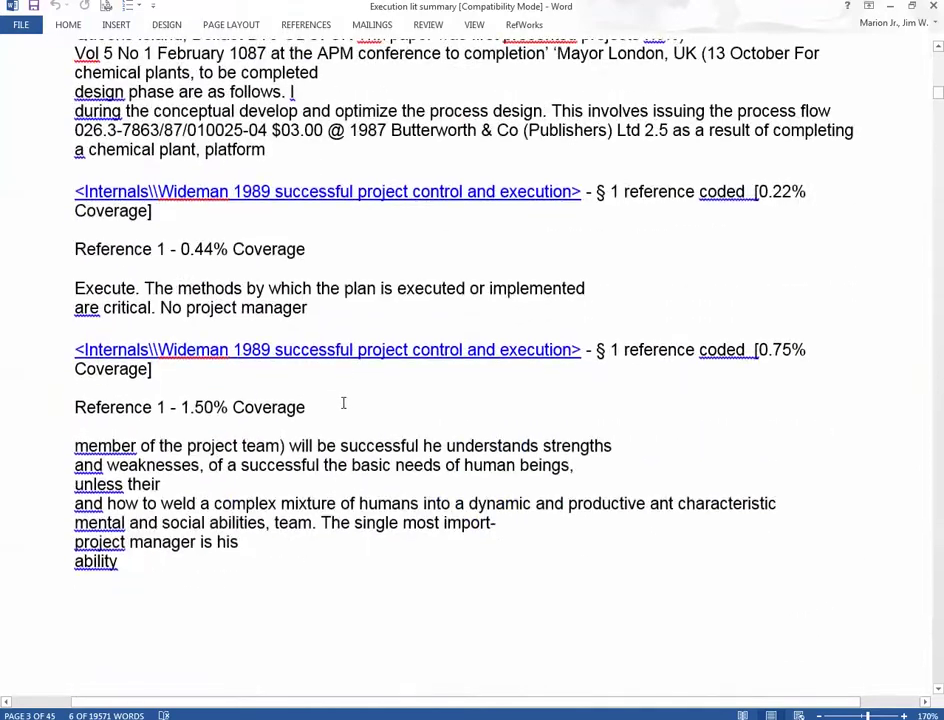
scroll(344, 403, down, 15)
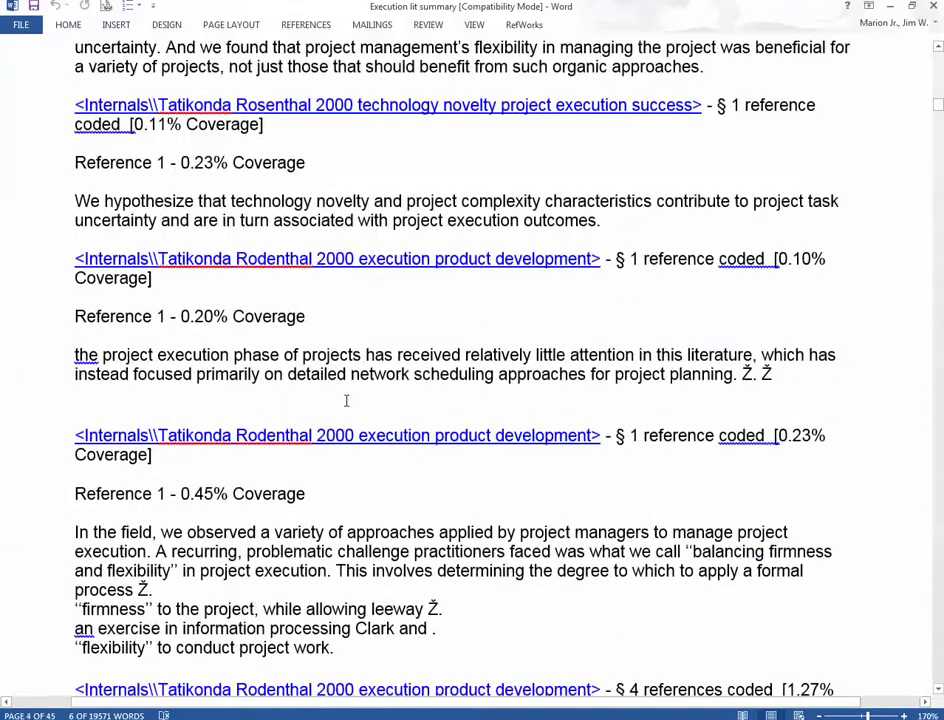
scroll(346, 400, down, 12)
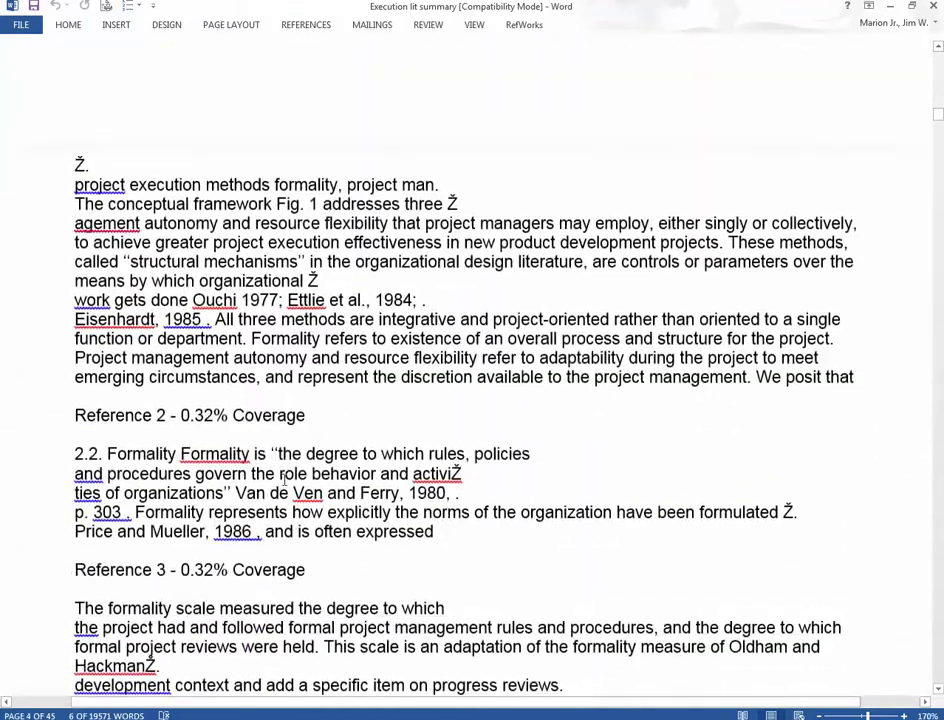
scroll(305, 475, down, 20)
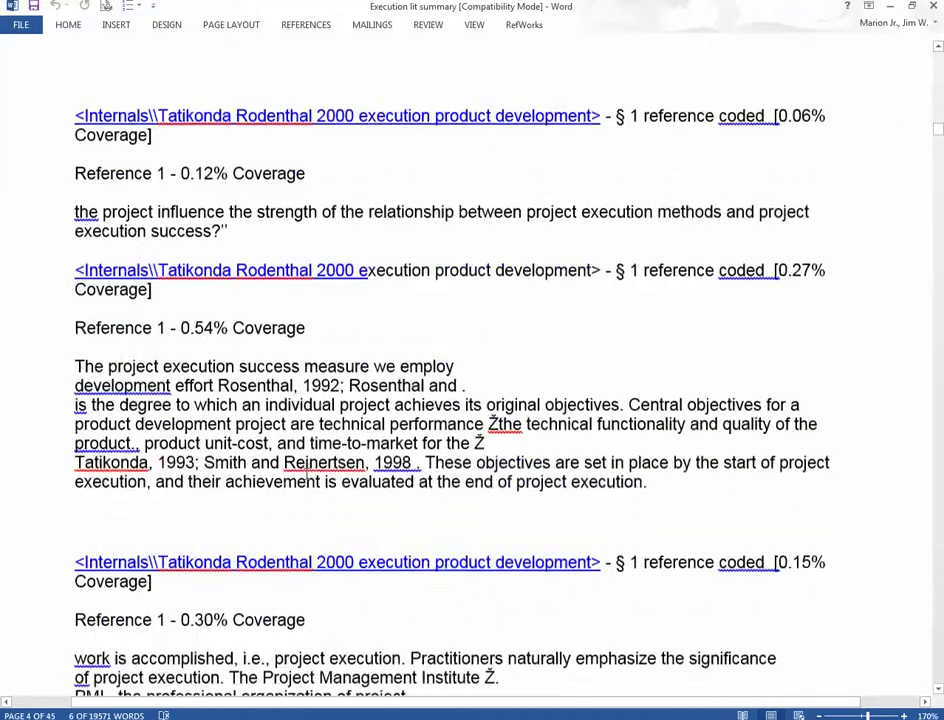
scroll(307, 475, down, 7)
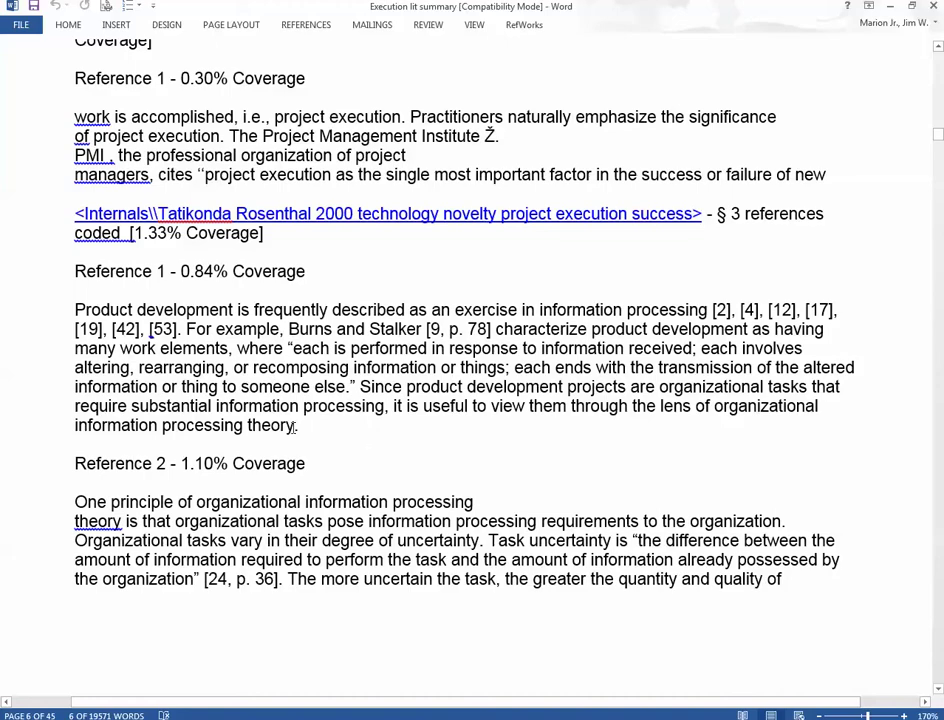
scroll(362, 458, up, 15)
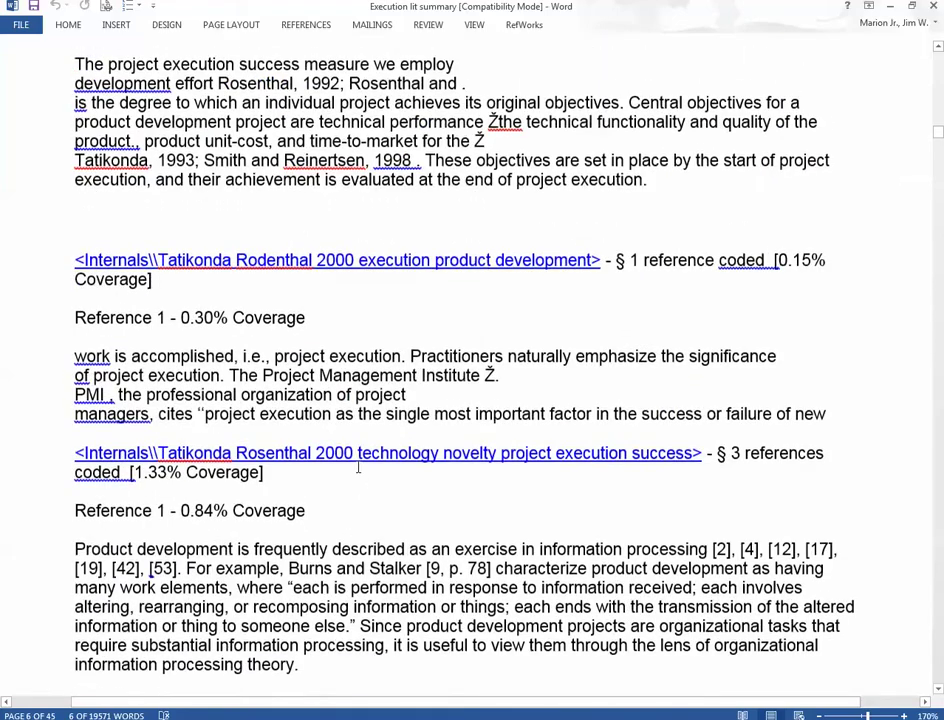
scroll(358, 467, up, 15)
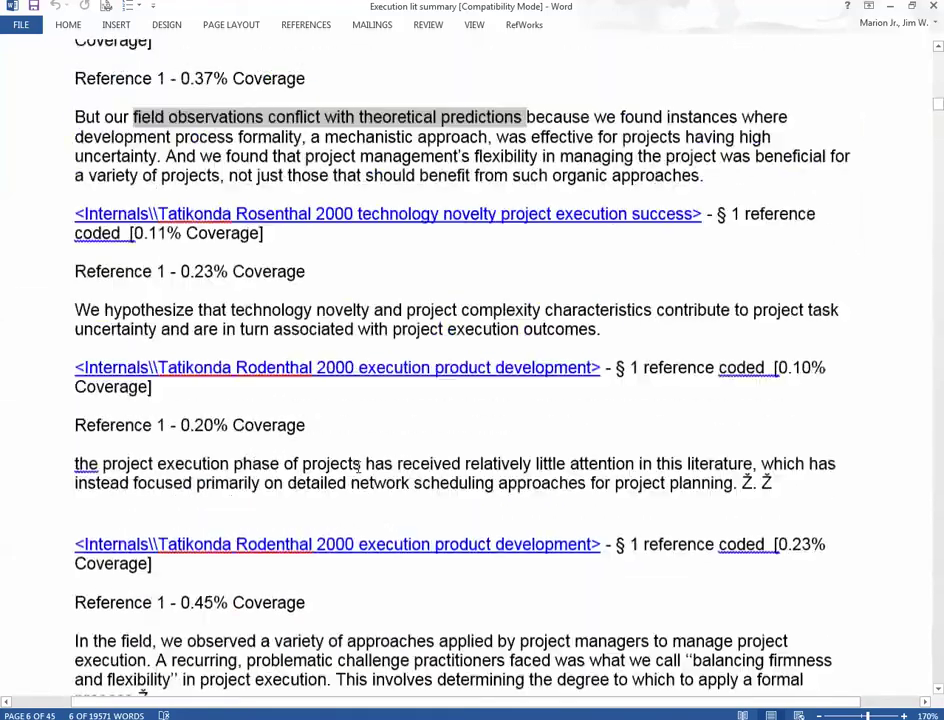
Step: Return to the top of the dendrogram showing 'Expressed as motivating people' grouped with 'expressed as promises'
scroll(358, 467, up, 10)
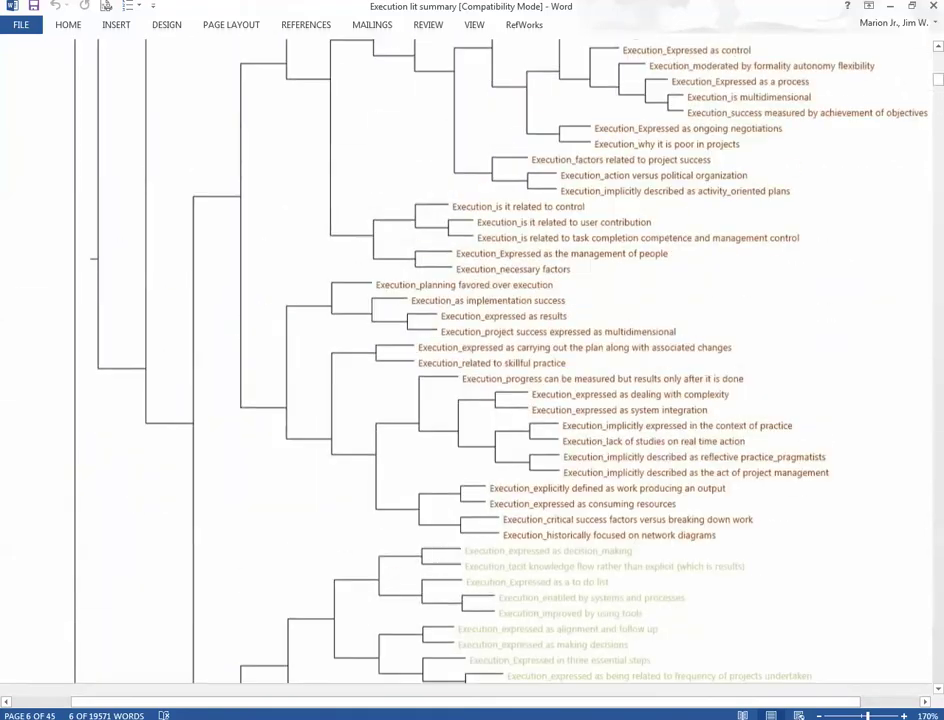
drag(936, 80, 936, 63)
scroll(457, 575, down, 5)
scroll(457, 575, down, 2)
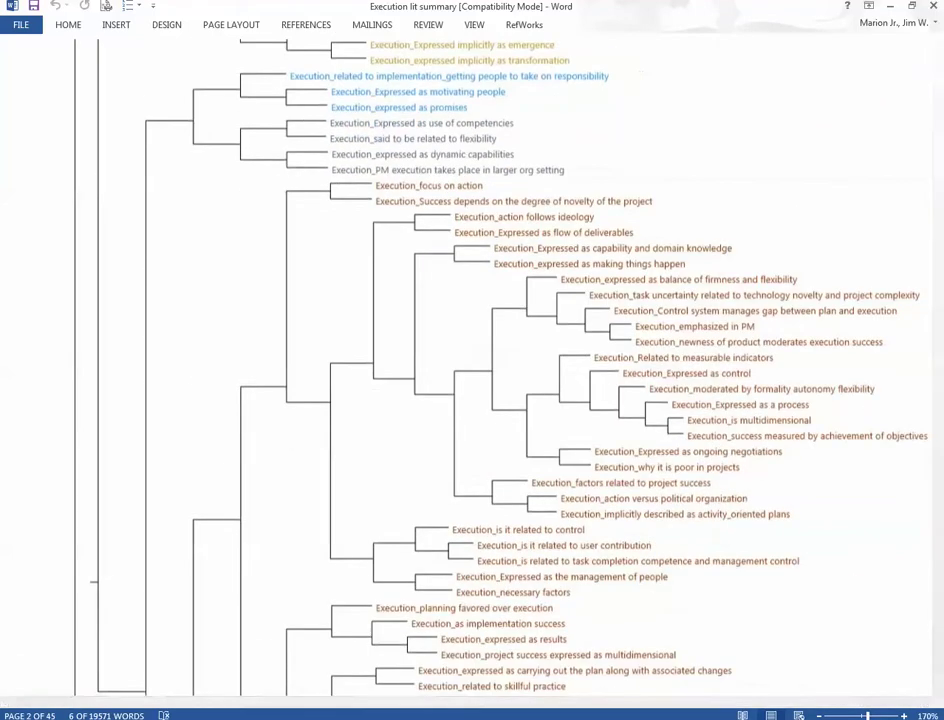